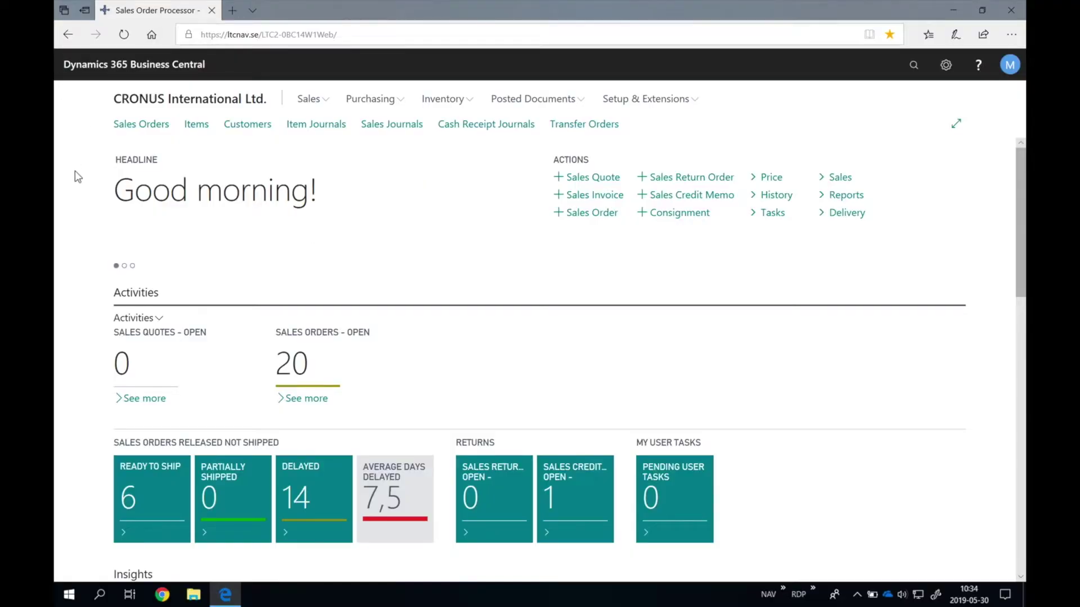
# Step: Search for 'assisted setup' and open the Assisted Setup page from the results
pyautogui.click(913, 66)
pyautogui.write('assist')
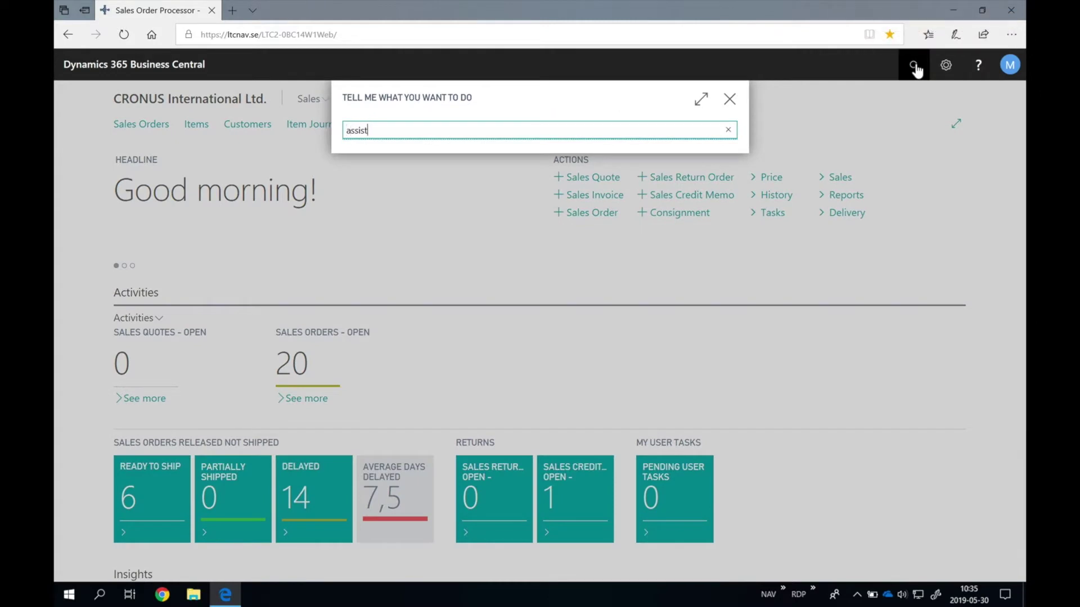
pyautogui.write('ed setup')
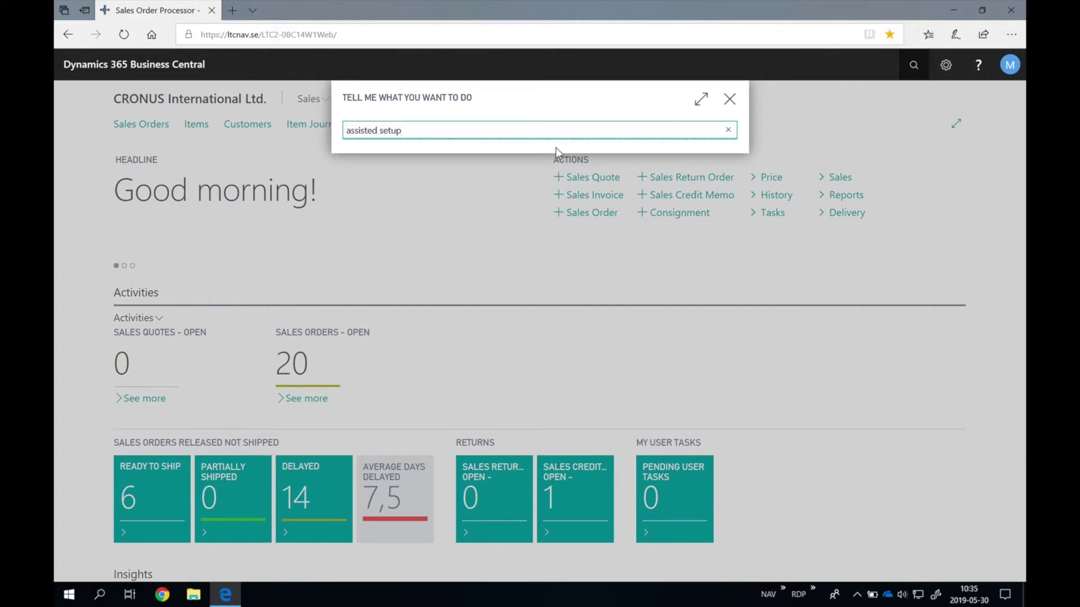
pyautogui.click(398, 189)
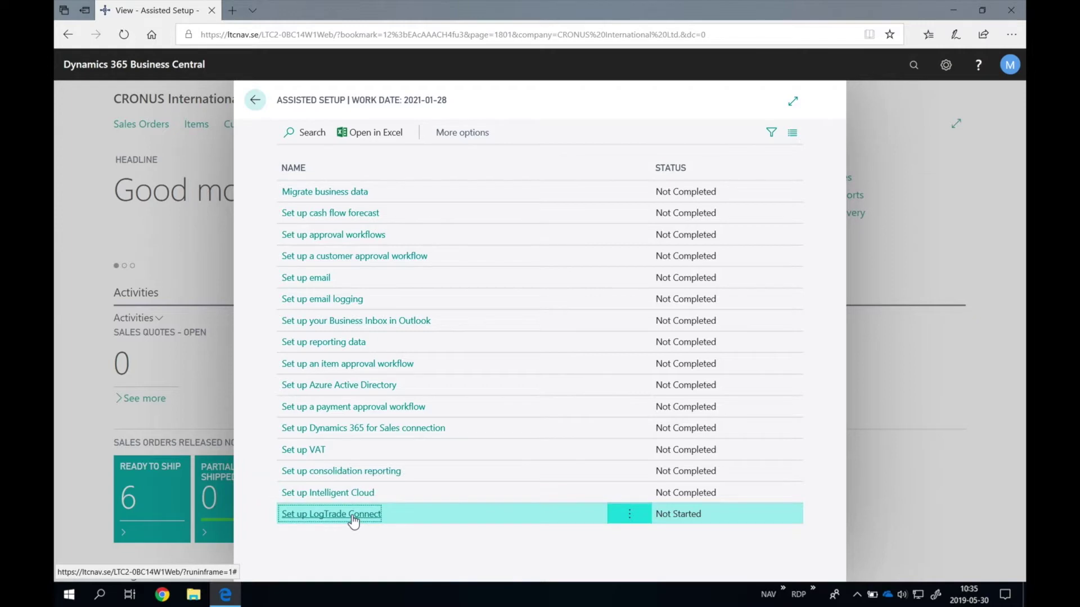
# Step: Start the 'Set up LogTrade Connect' guide and continue past its welcome page
pyautogui.click(352, 516)
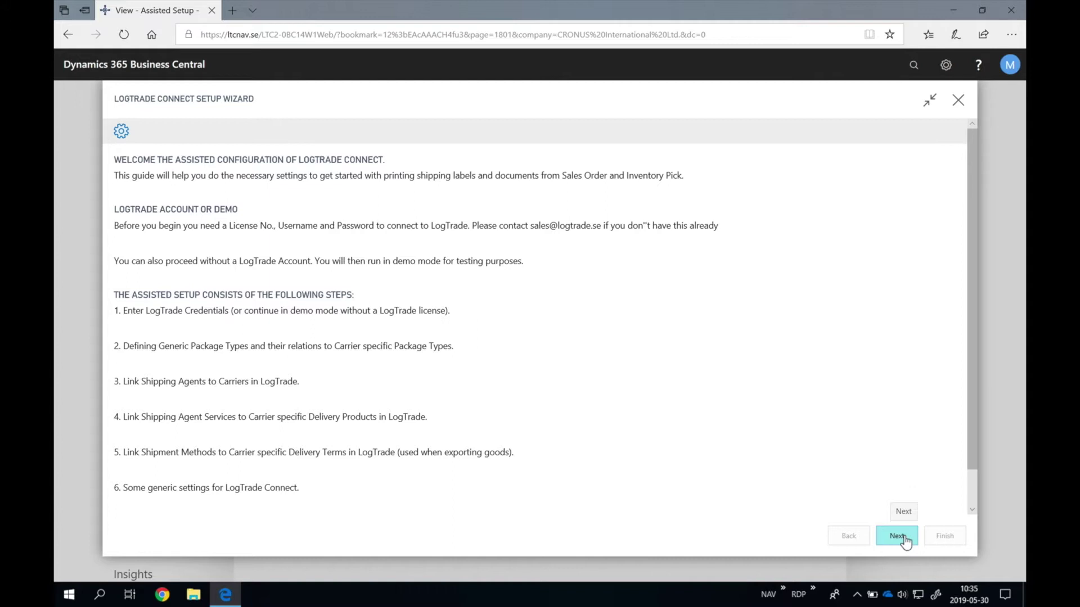
pyautogui.click(898, 536)
# Step: Enter the LogTrade licence number, user ID e-mail and password, then submit them
pyautogui.click(525, 200)
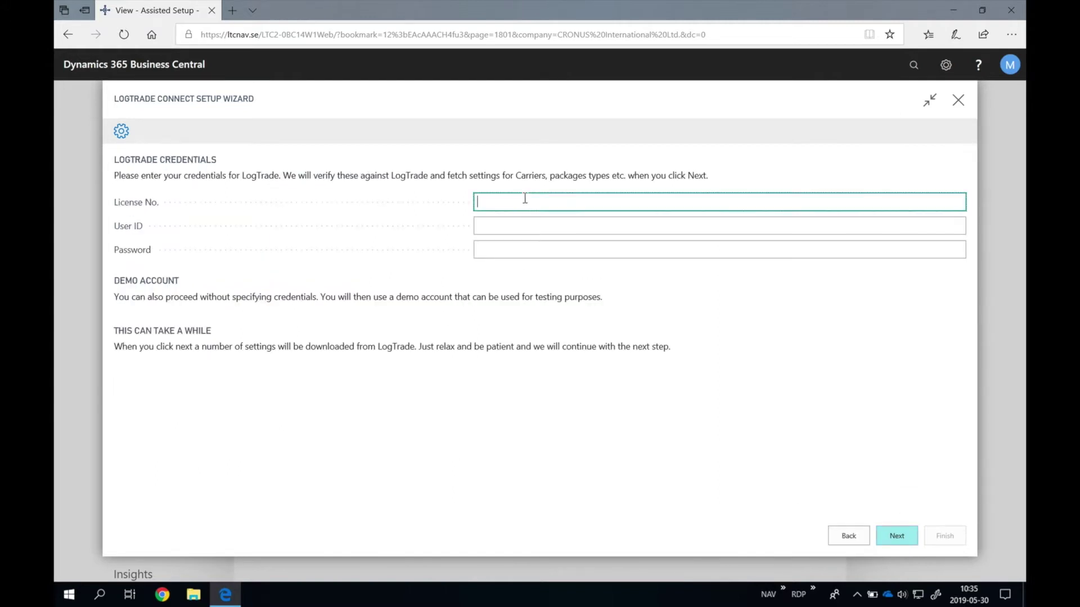
pyautogui.write('LTD8102814')
pyautogui.press('Tab')
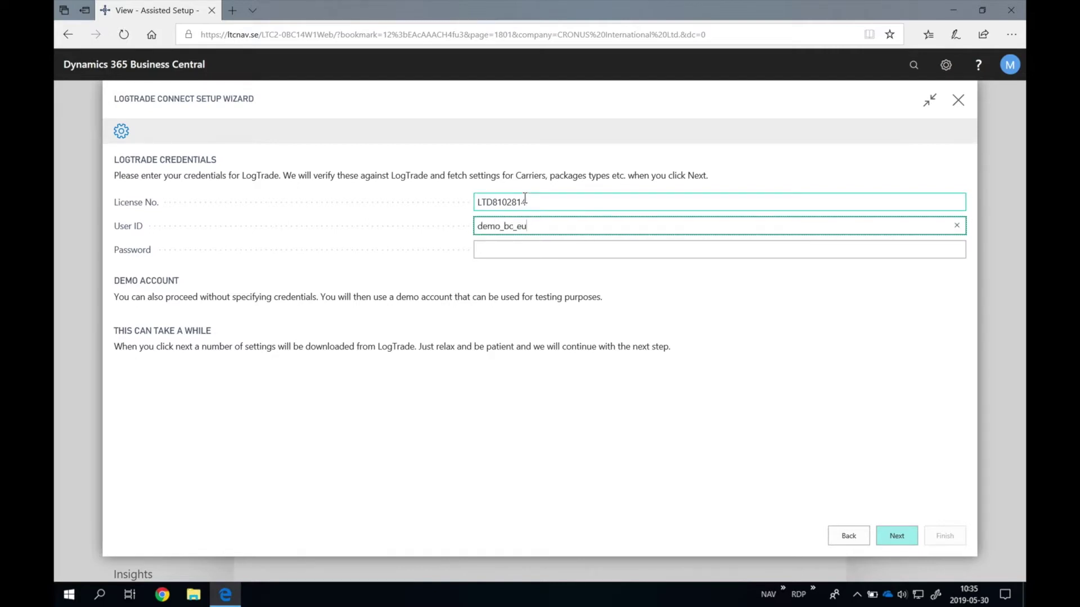
pyautogui.press('Tab')
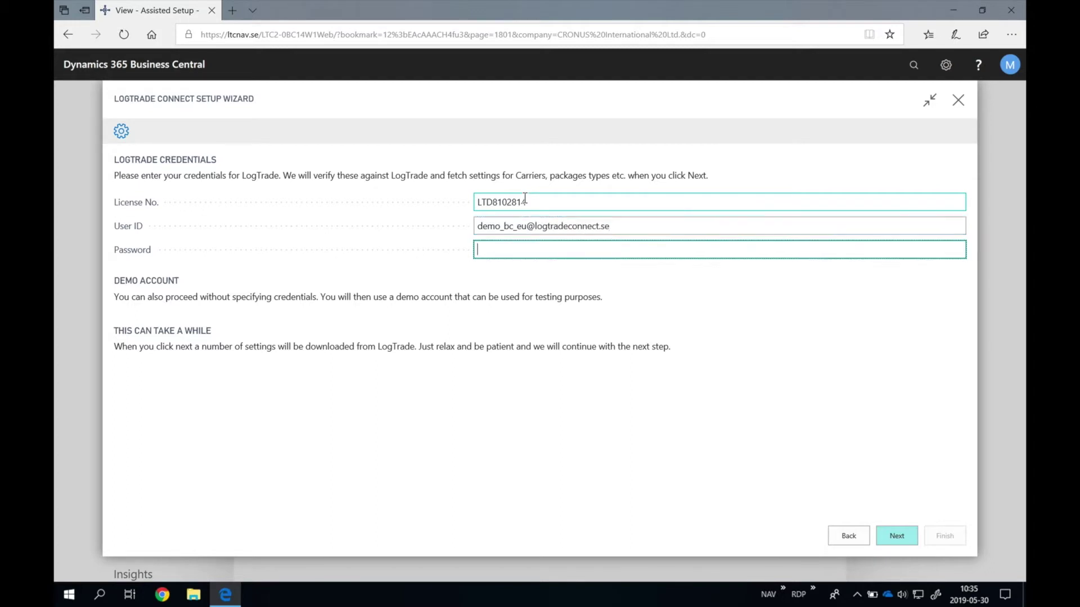
pyautogui.write('demo')
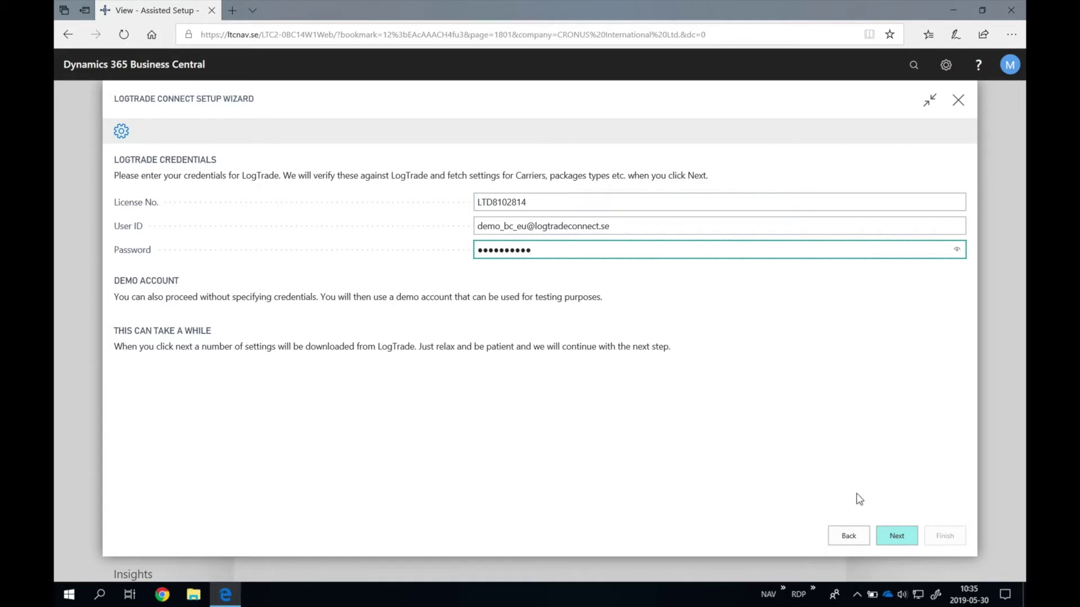
pyautogui.click(897, 536)
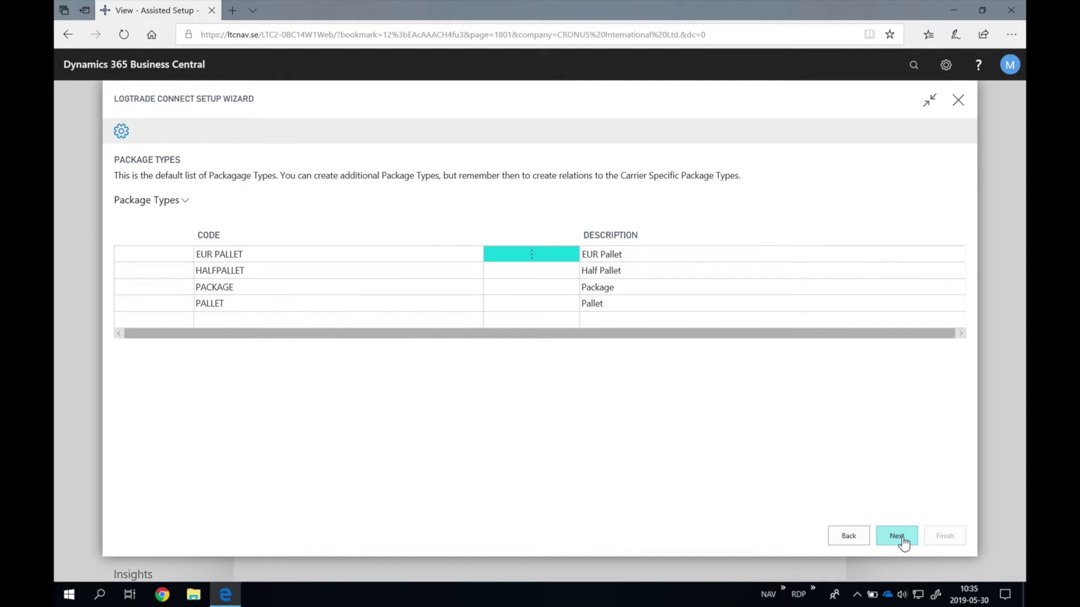
# Step: Map the DHL, FEDEX, Own Logistics and UPS agents to DhlEurope, FedExEurope, GenericForwarder_1 and UpsGlobal carriers
pyautogui.click(903, 543)
pyautogui.click(810, 262)
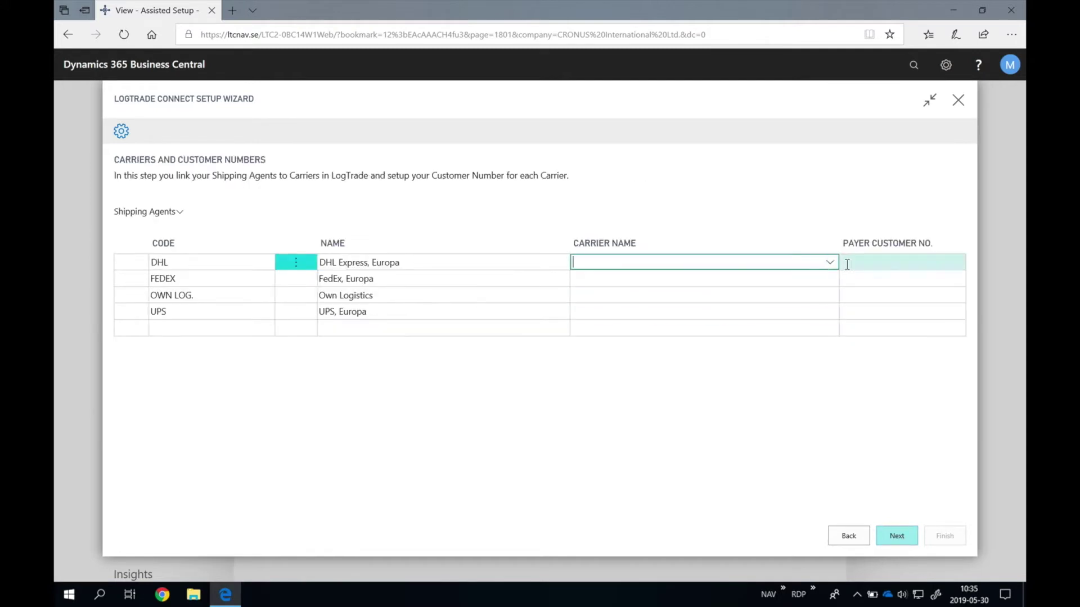
pyautogui.click(831, 267)
pyautogui.click(704, 313)
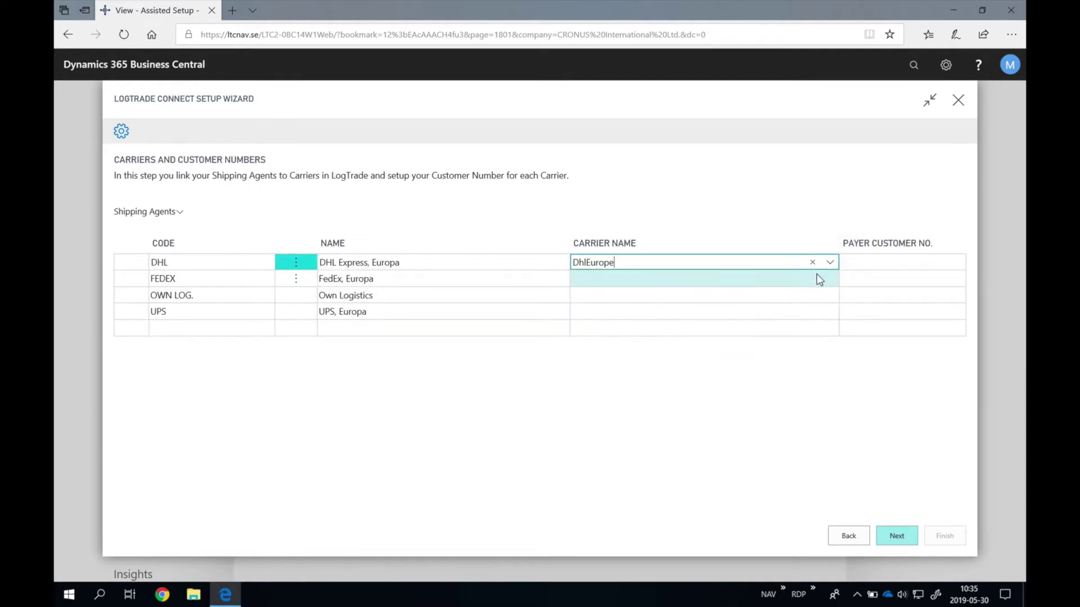
pyautogui.click(817, 280)
pyautogui.click(830, 279)
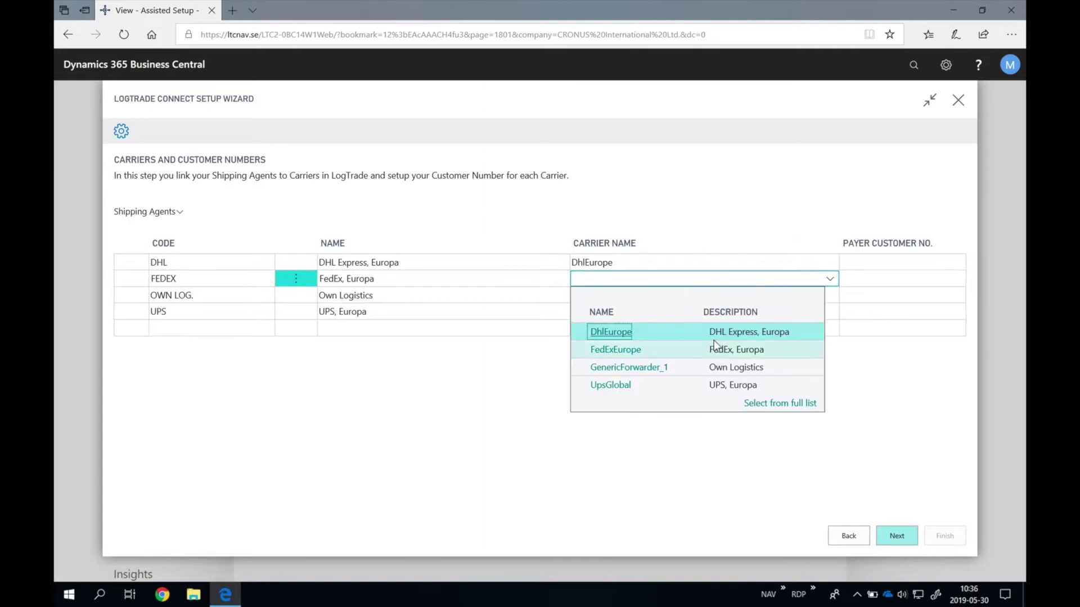
pyautogui.click(737, 349)
pyautogui.click(822, 297)
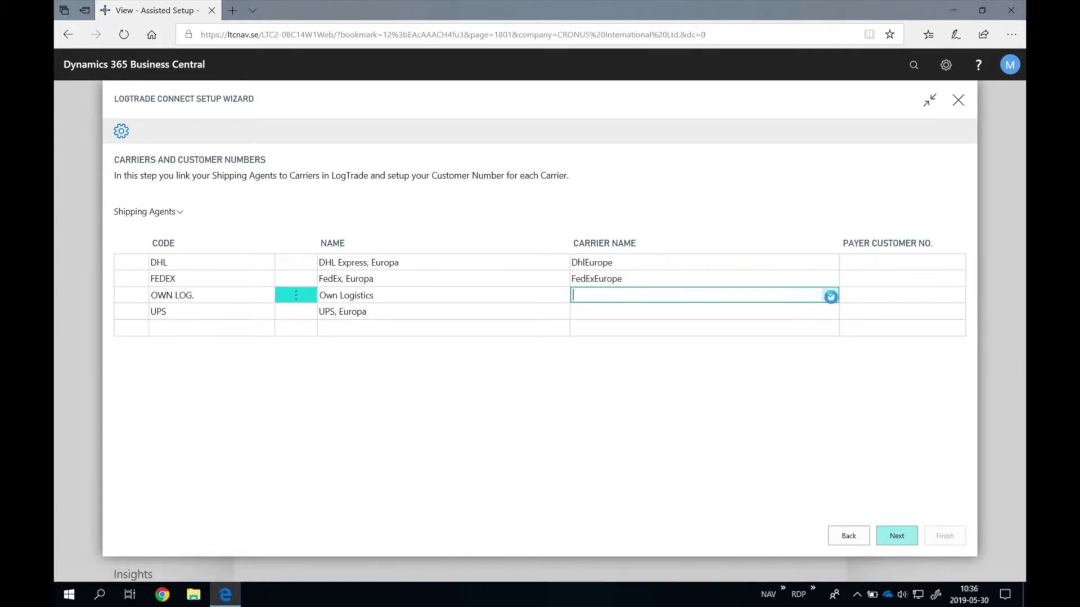
pyautogui.click(832, 298)
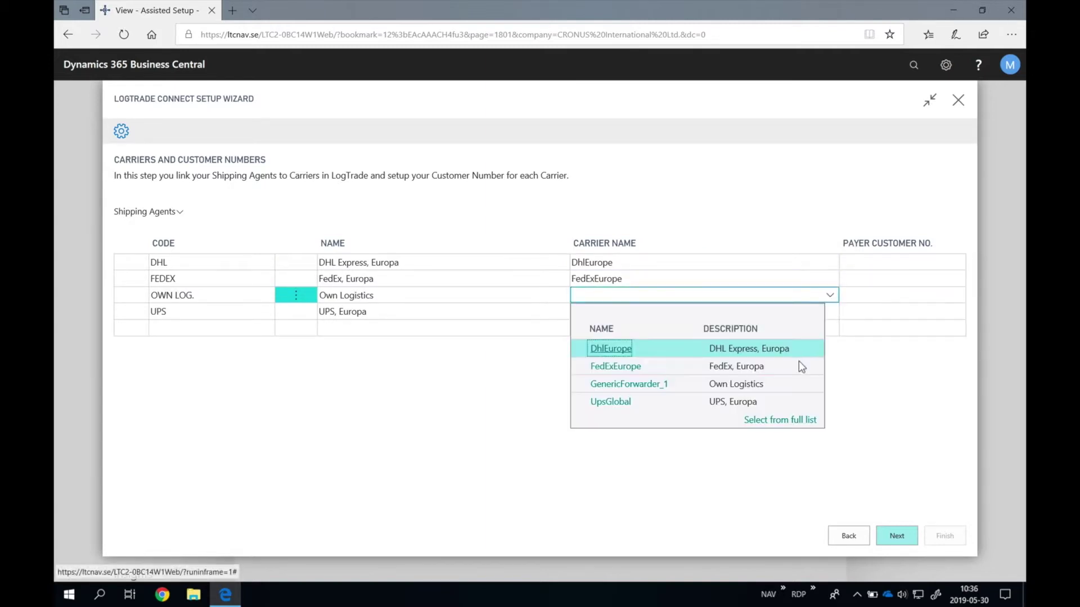
pyautogui.click(776, 386)
pyautogui.click(832, 316)
pyautogui.click(831, 313)
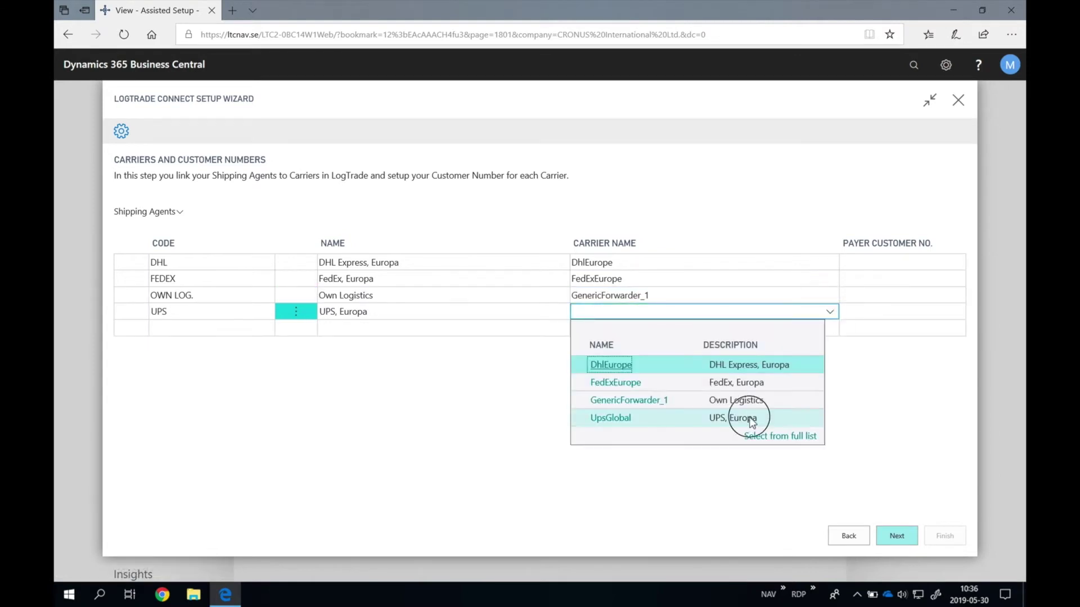
pyautogui.click(687, 415)
# Step: Enter a payer customer number for each of the four shipping agents and continue
pyautogui.click(870, 265)
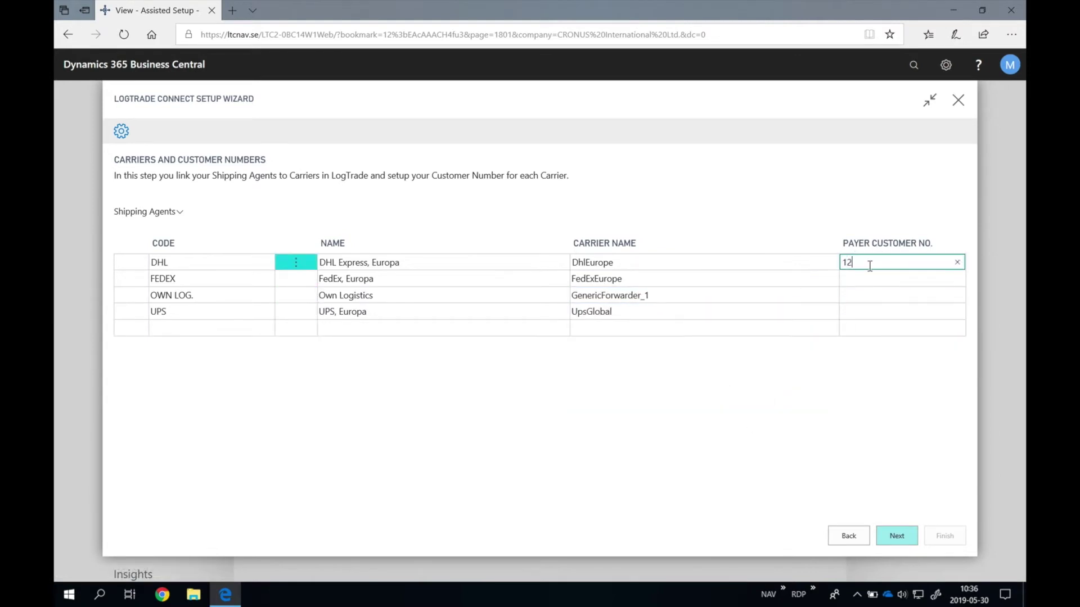
pyautogui.write('123456')
pyautogui.click(868, 278)
pyautogui.write('234567')
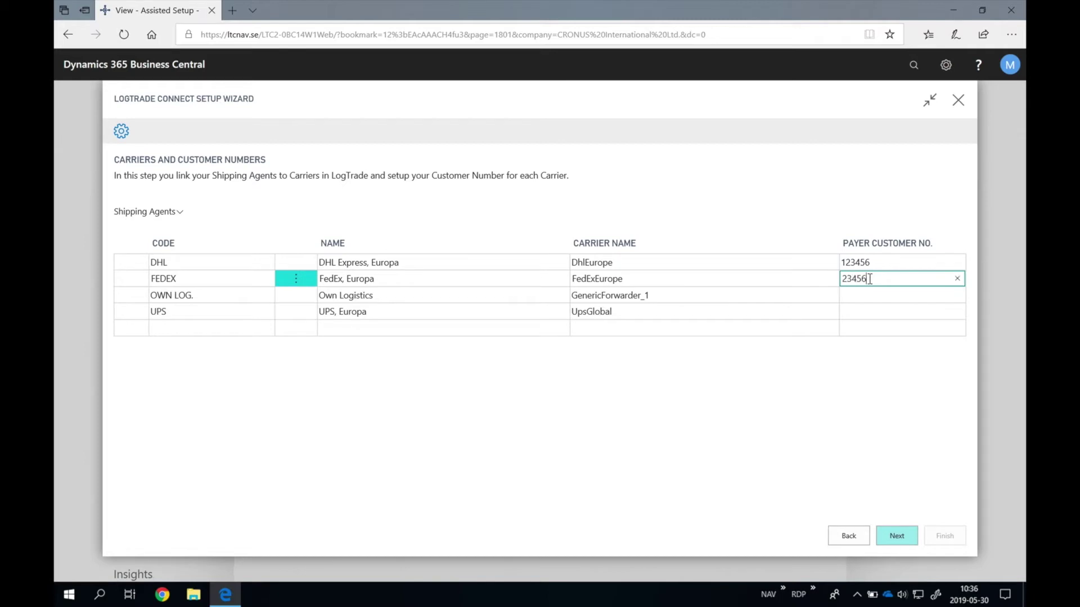
pyautogui.click(868, 293)
pyautogui.write('345678')
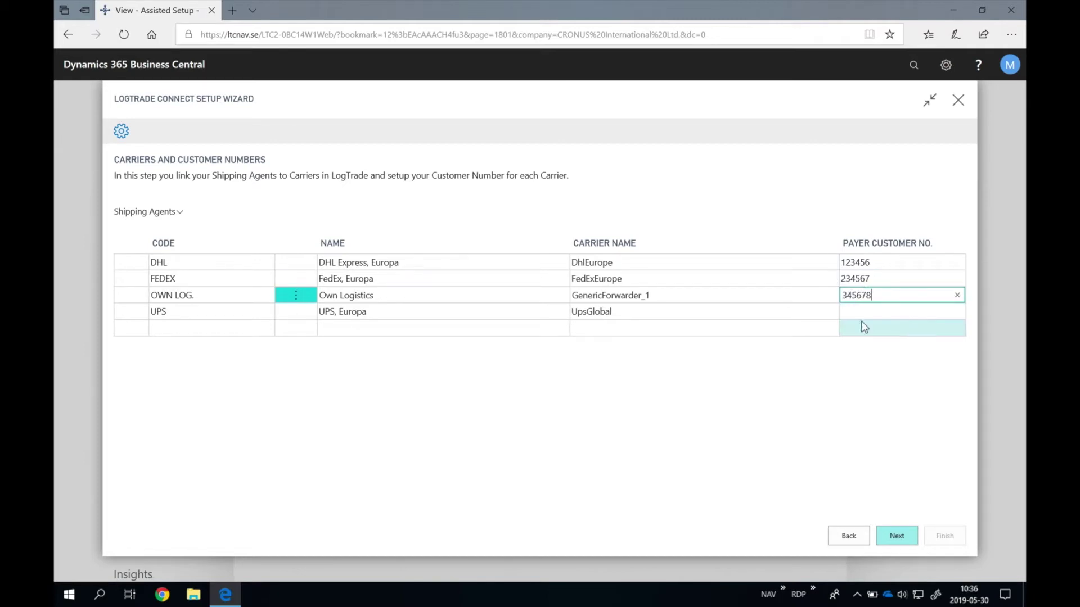
pyautogui.press('Return')
pyautogui.write('456789')
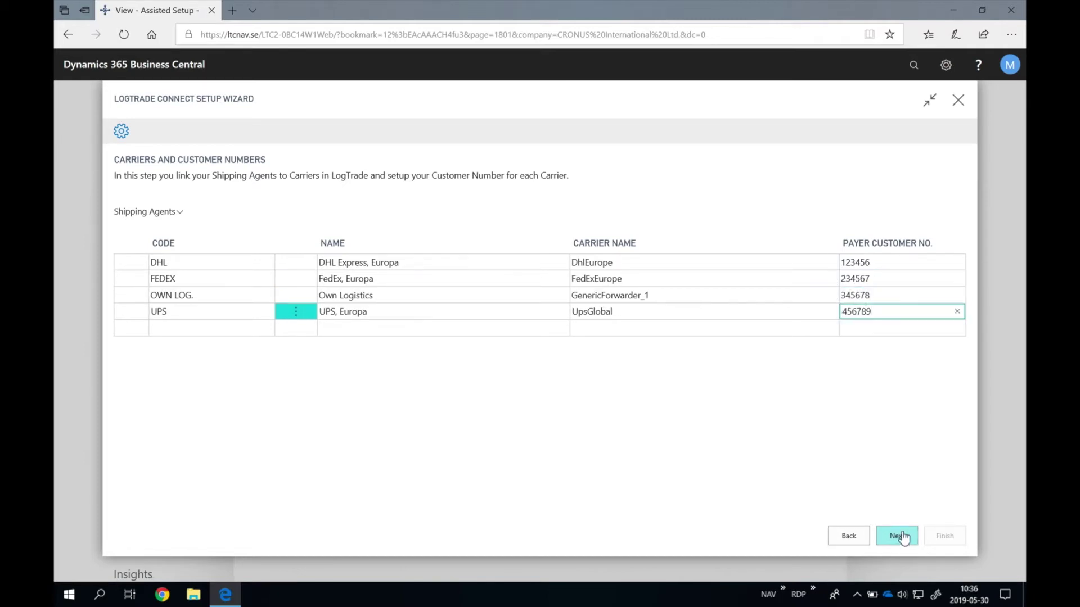
pyautogui.click(896, 535)
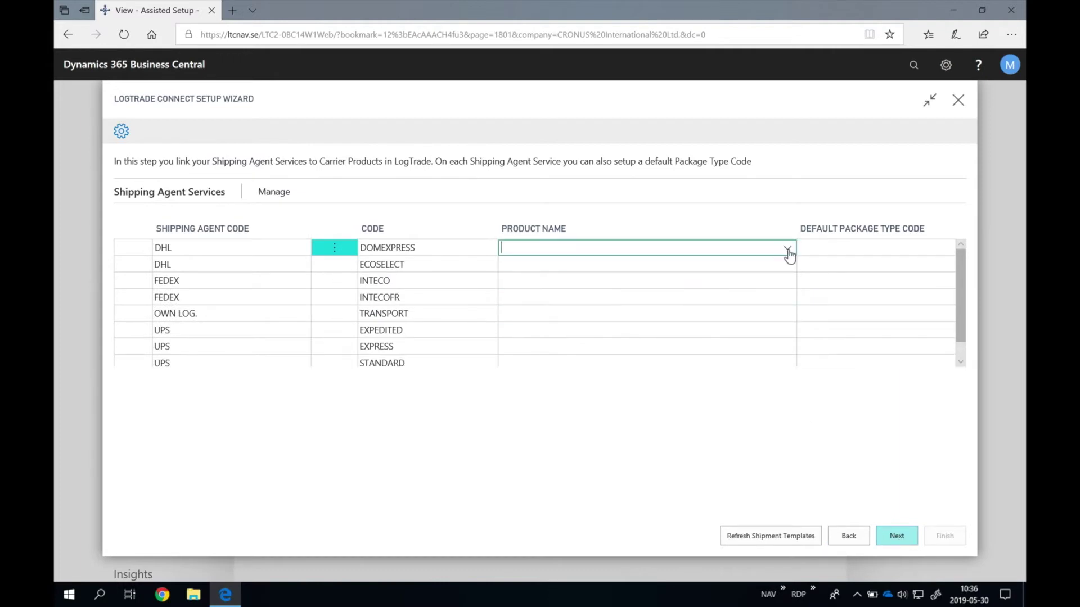
# Step: Assign DhlEurope_DomesticExpress and DhlEurope_EconomySelect to DHL DOMEXPRESS and ECOSELECT, accepting the relations
pyautogui.click(787, 248)
pyautogui.click(711, 324)
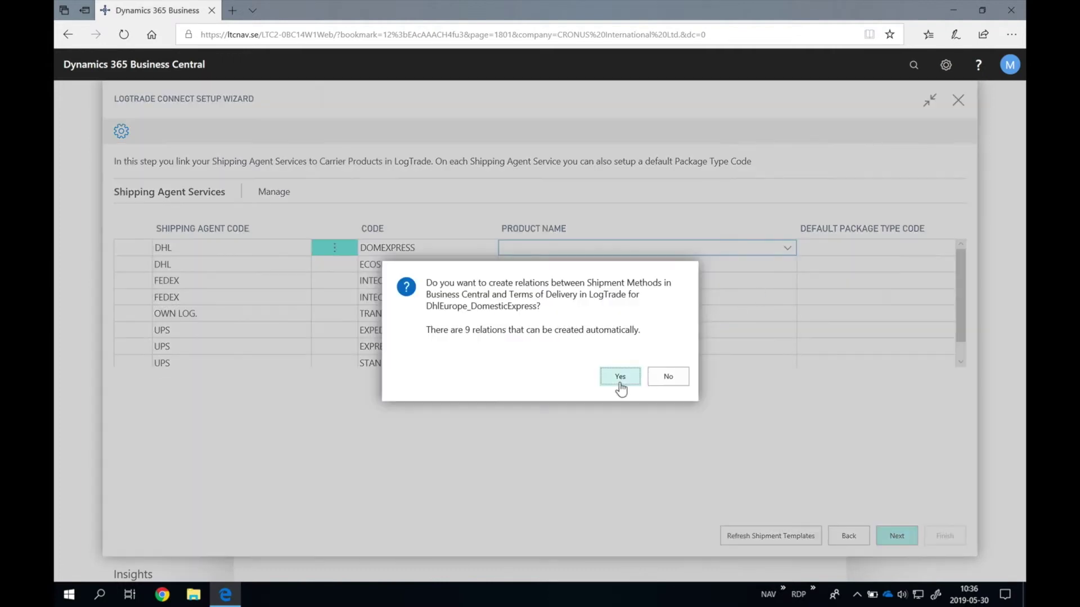
pyautogui.click(619, 376)
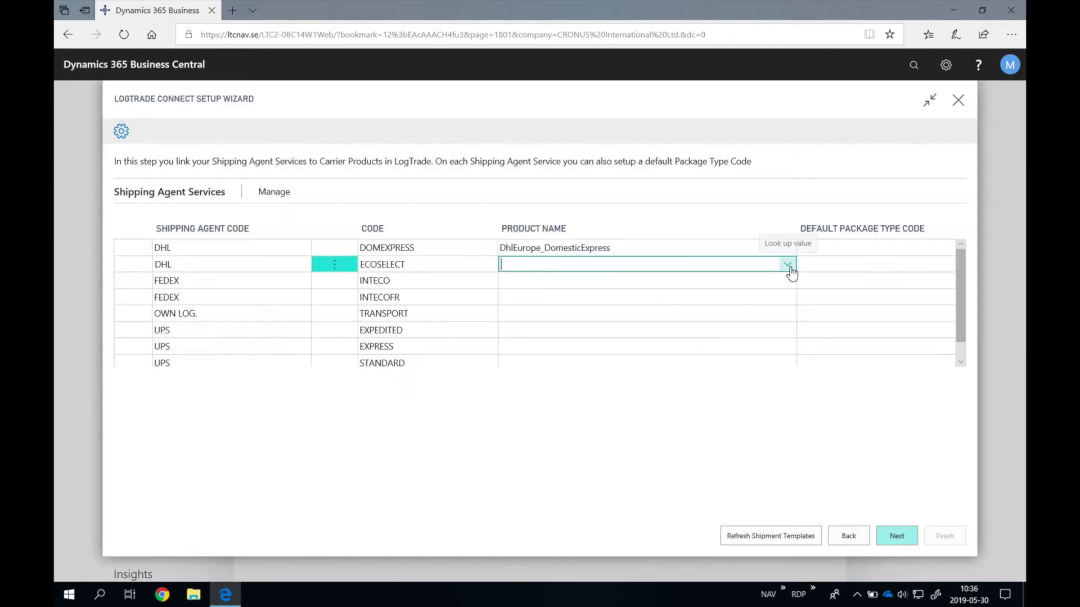
pyautogui.click(787, 264)
pyautogui.moveTo(746, 333); pyautogui.dragTo(746, 350)
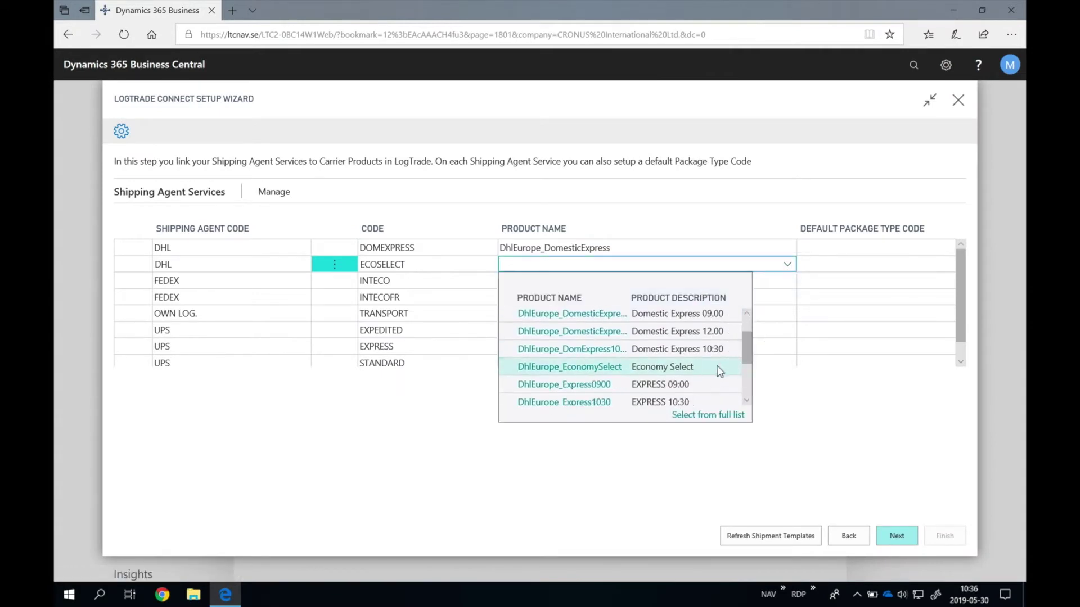
pyautogui.click(716, 366)
pyautogui.click(623, 377)
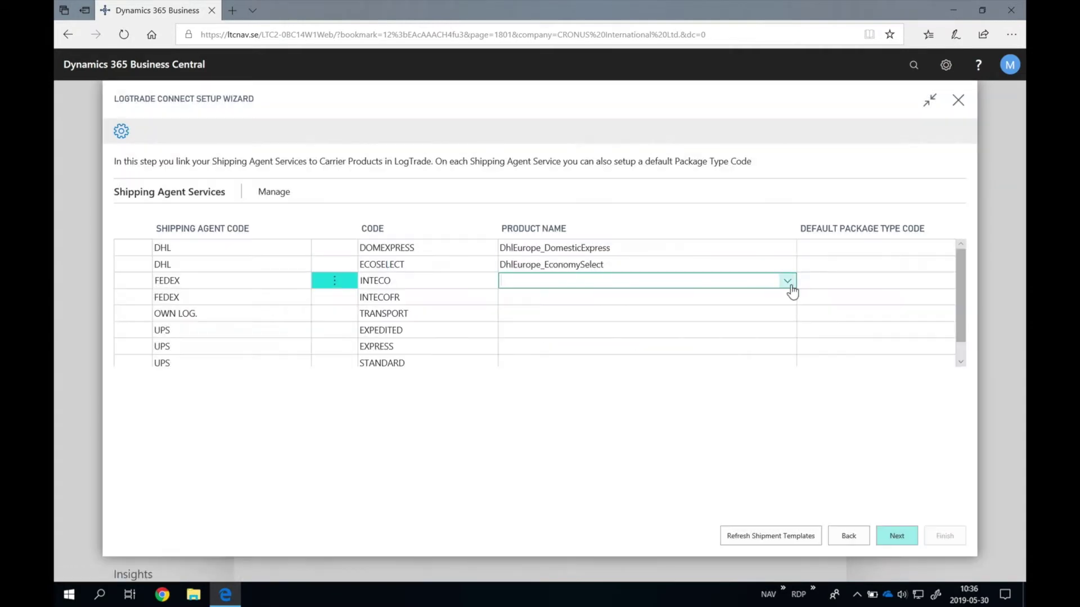
# Step: Assign FedExEurope_InternationalEconomy and InternationalEconomyFreight to INTECO and INTECOFR, accepting the relations
pyautogui.click(789, 281)
pyautogui.click(730, 335)
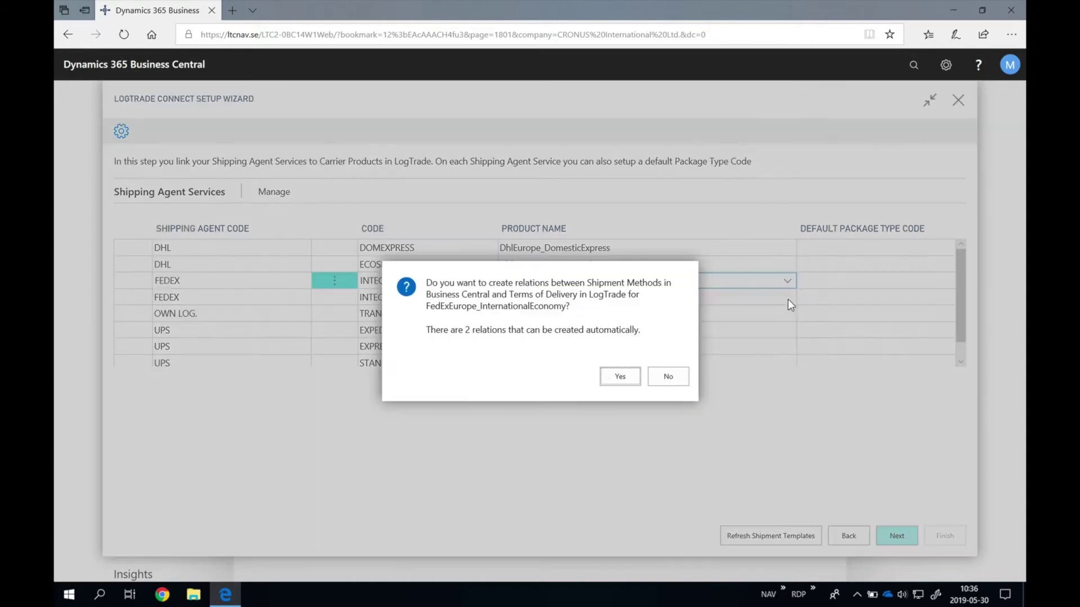
pyautogui.click(619, 377)
pyautogui.click(787, 297)
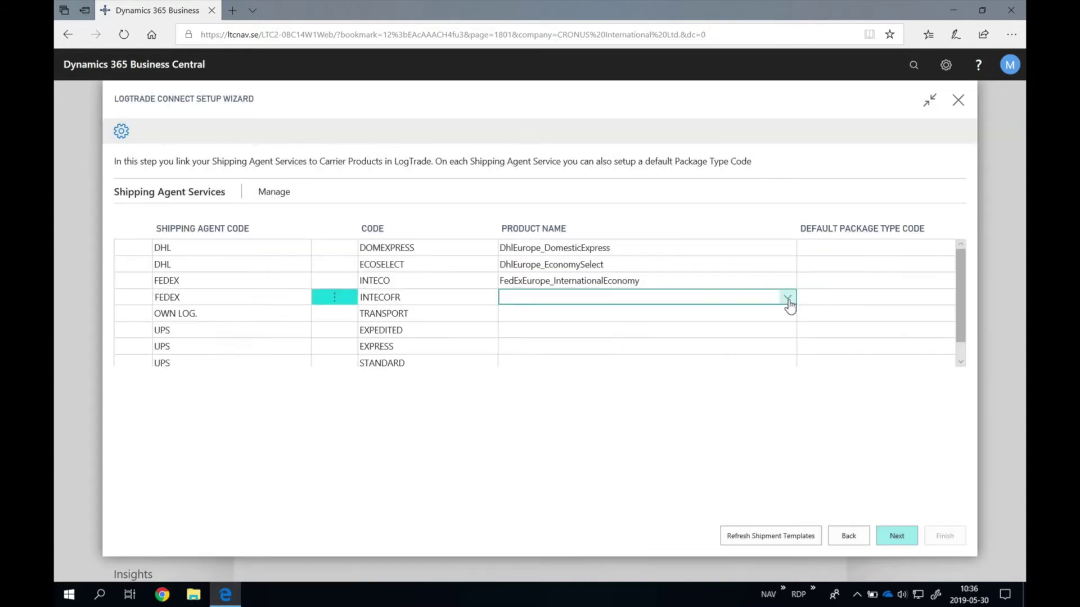
pyautogui.click(787, 297)
pyautogui.click(724, 369)
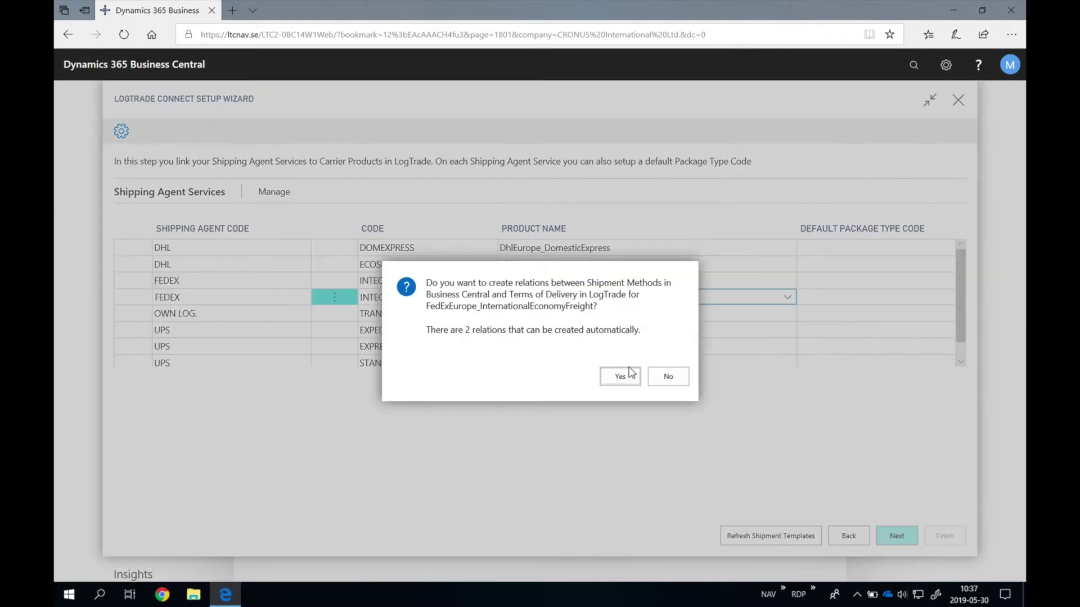
pyautogui.click(621, 376)
# Step: Assign GenericForwarder_1_0 to the TRANSPORT service and accept the 13 suggested relations
pyautogui.click(791, 318)
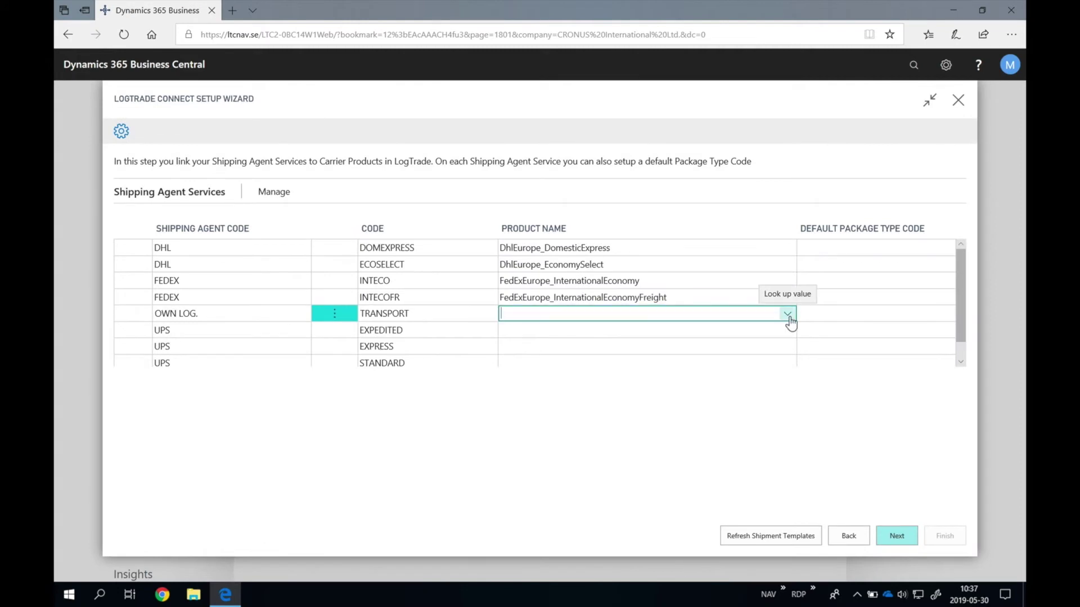
pyautogui.click(788, 315)
pyautogui.click(652, 367)
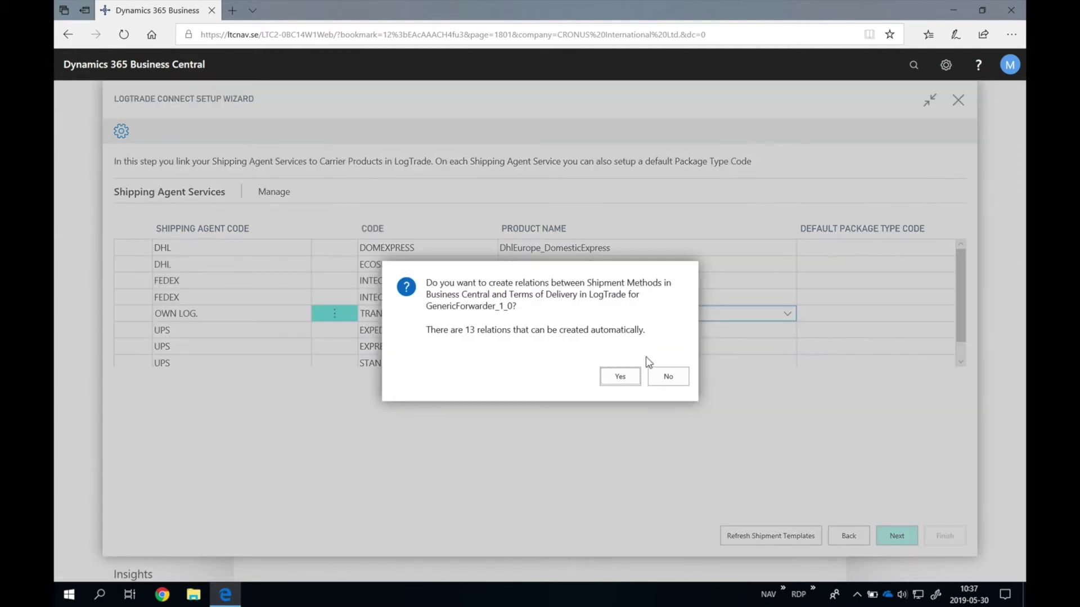
pyautogui.click(622, 375)
# Step: Assign UpsGlobal_Expedited, UpsGlobal_Express and UpsGlobal_Standard to the UPS services, accepting the relations
pyautogui.click(786, 337)
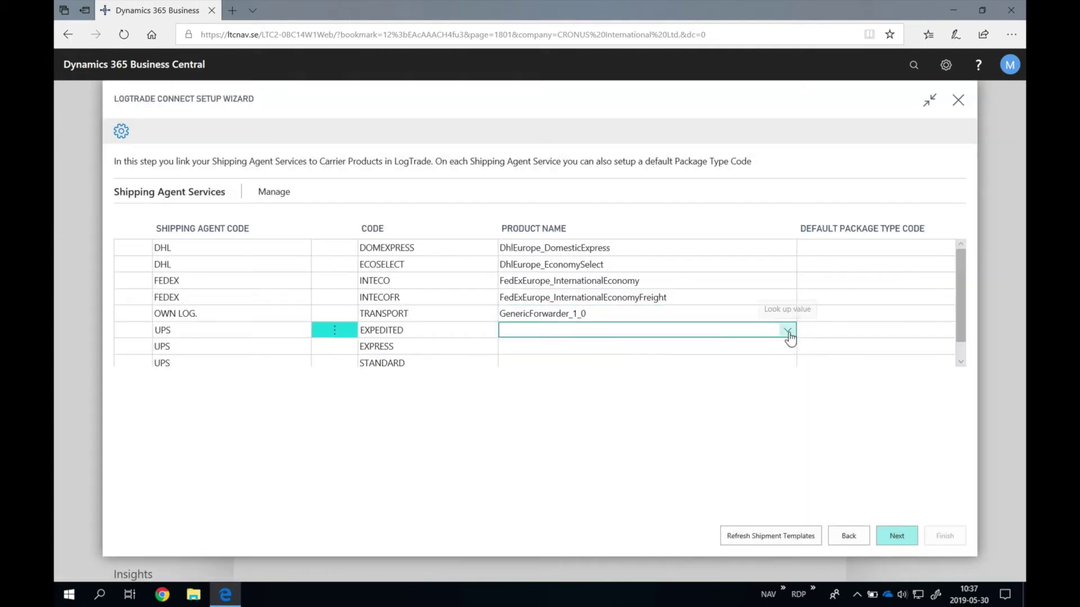
pyautogui.click(787, 331)
pyautogui.click(702, 385)
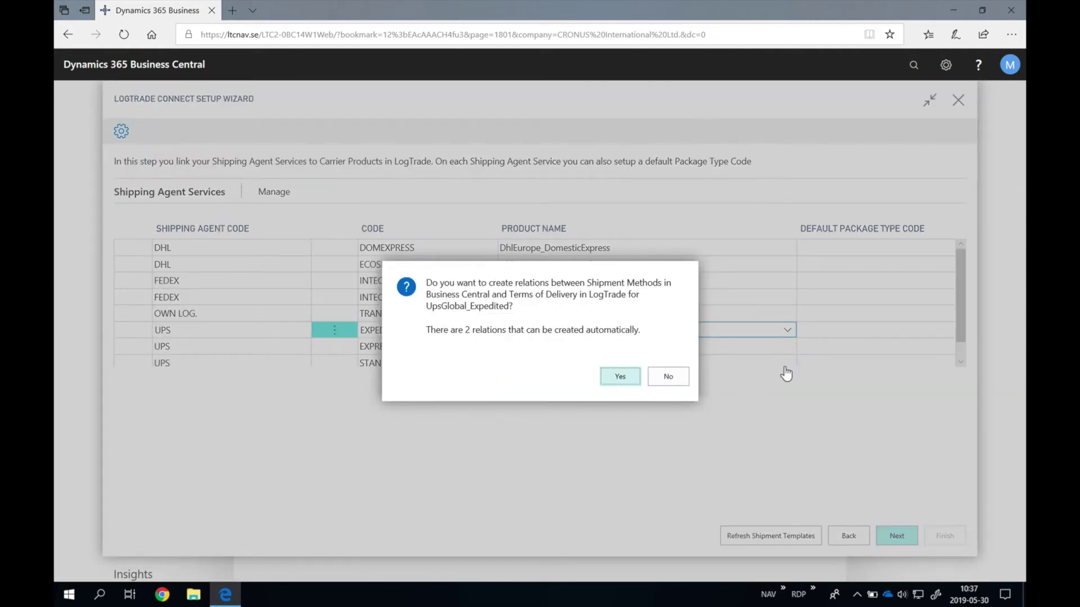
pyautogui.press('Return')
pyautogui.click(791, 351)
pyautogui.click(788, 347)
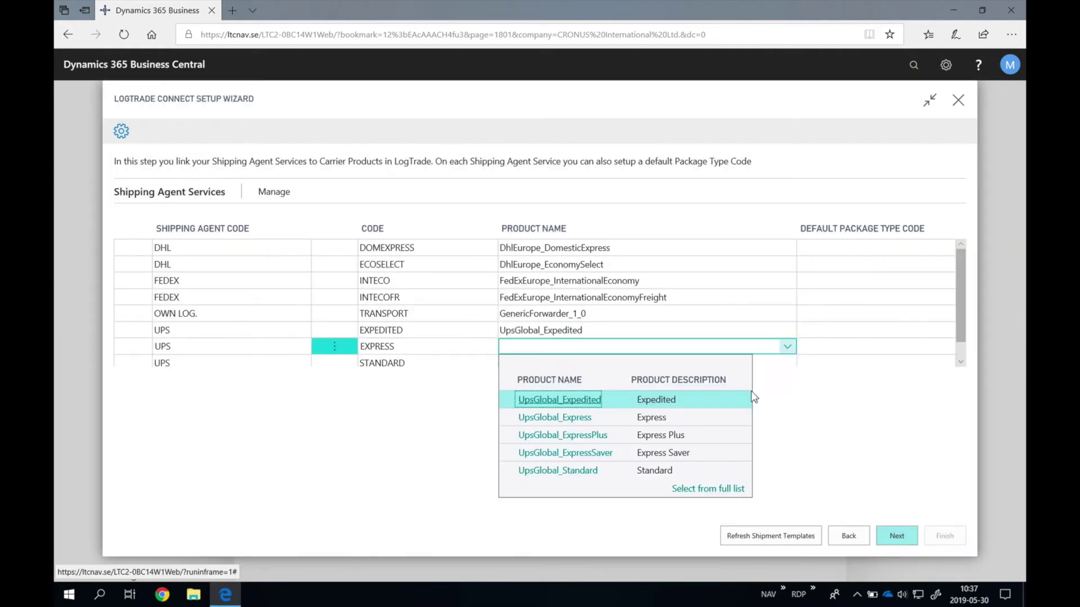
pyautogui.press('Down')
pyautogui.press('Return')
pyautogui.press('Return')
pyautogui.click(787, 364)
pyautogui.click(787, 347)
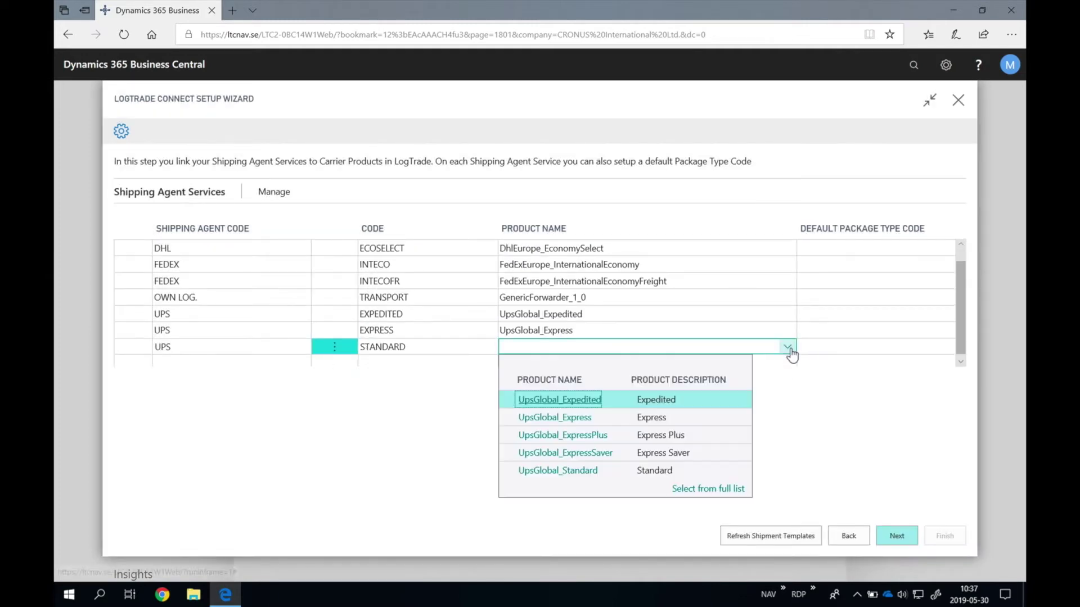
pyautogui.click(688, 467)
pyautogui.click(618, 383)
pyautogui.scroll(1, 960, 258)
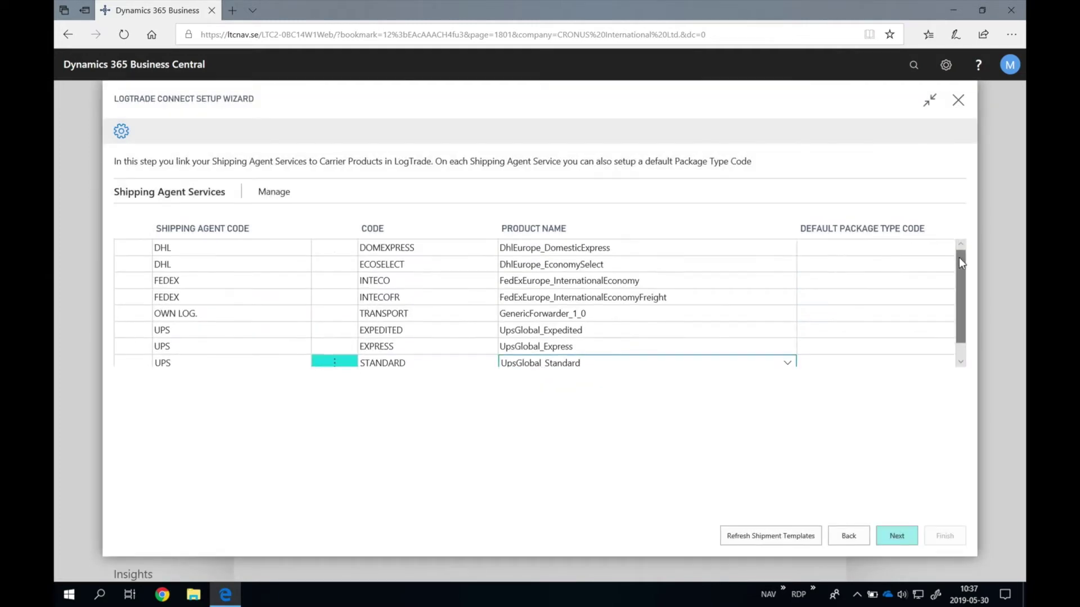
pyautogui.click(900, 247)
# Step: Set default package type PACKAGE for DOMEXPRESS, ECOSELECT and INTECO, and PALLET for INTECOFR
pyautogui.write('package')
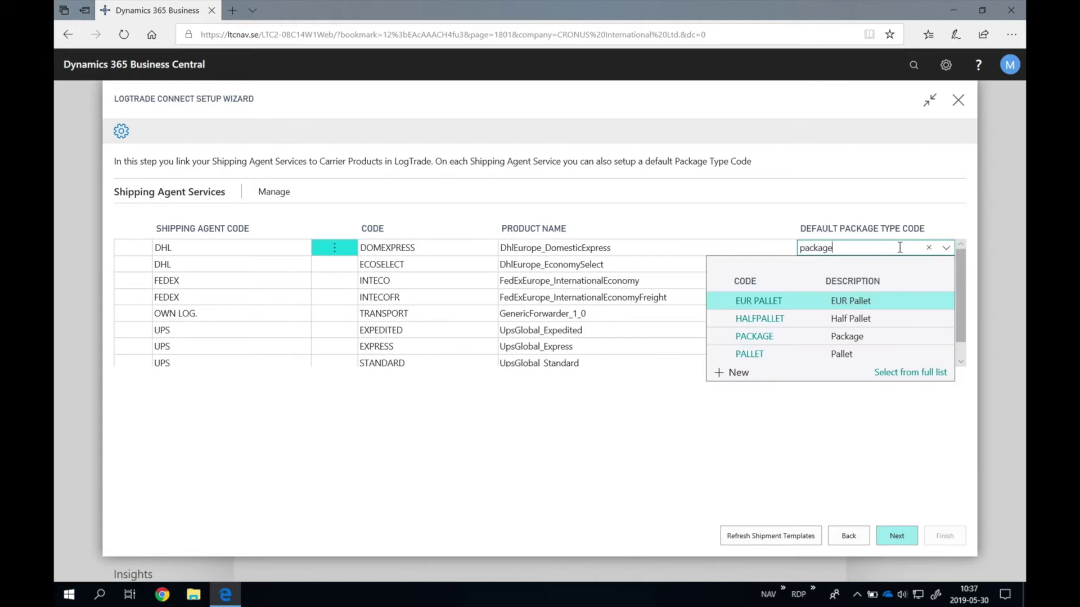
pyautogui.click(886, 294)
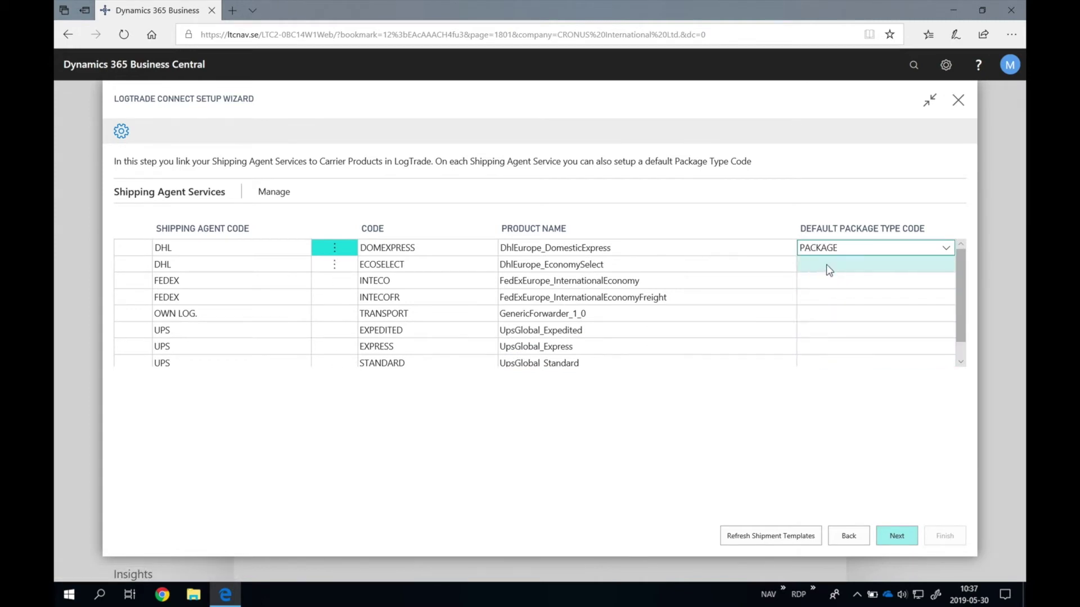
pyautogui.click(826, 267)
pyautogui.write('PACKAGE')
pyautogui.click(838, 281)
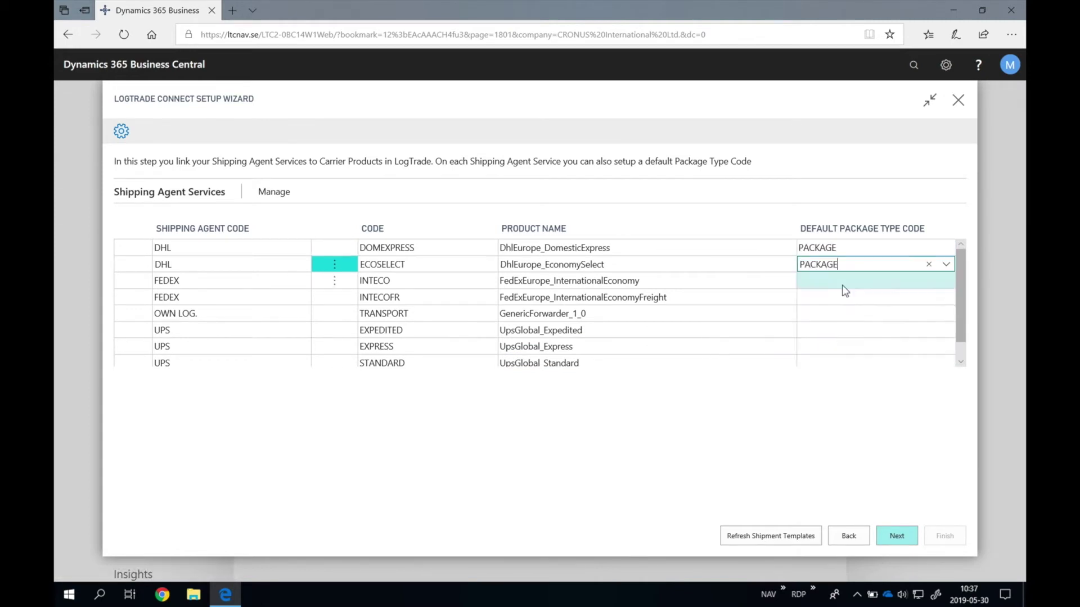
pyautogui.write('PACK')
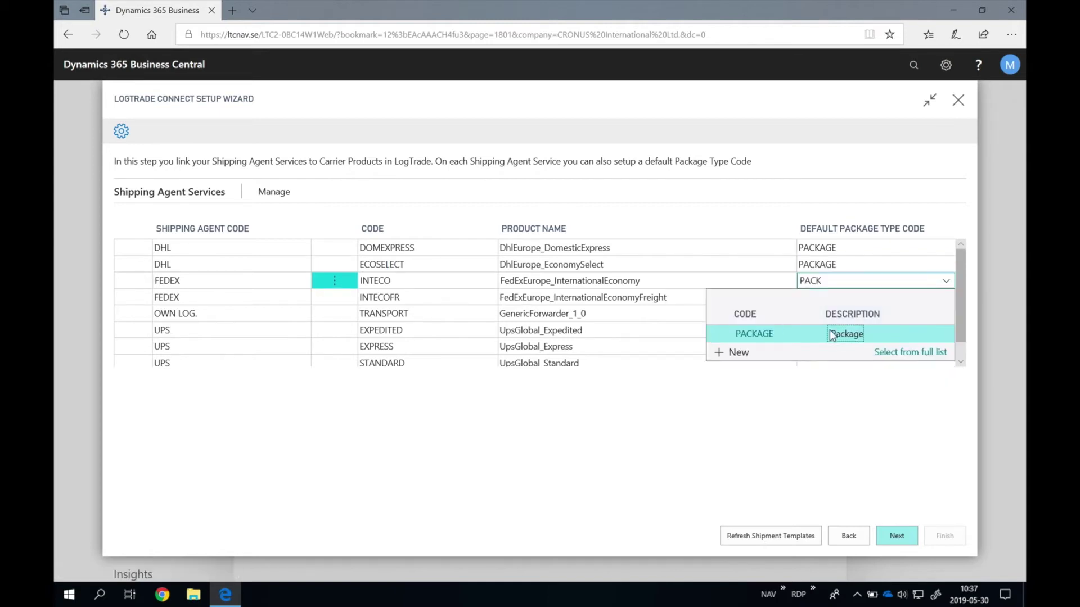
pyautogui.click(842, 335)
pyautogui.click(829, 297)
pyautogui.write('PALL')
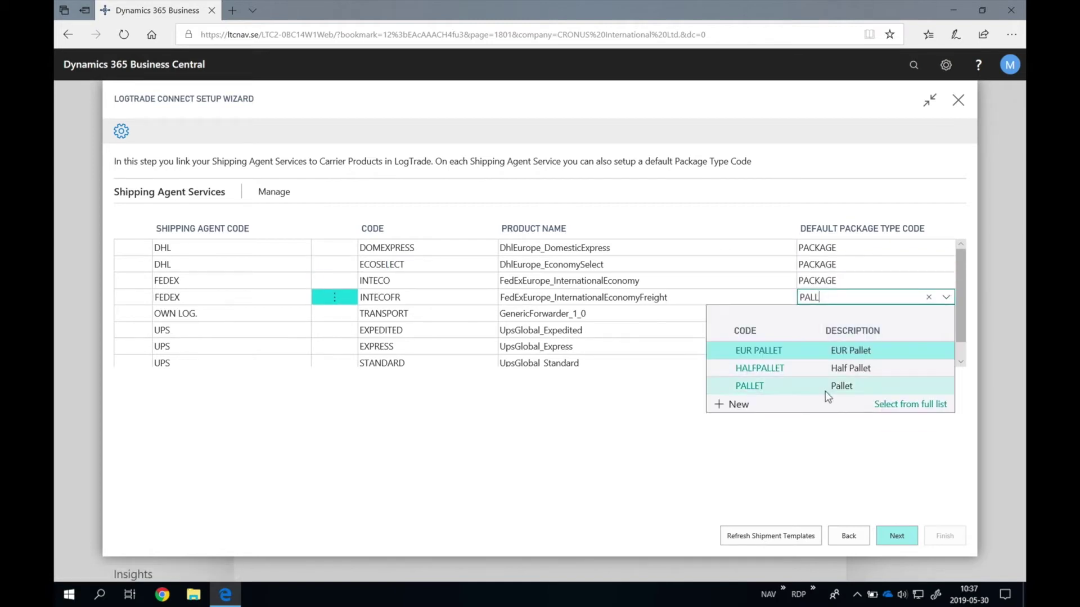
pyautogui.click(829, 404)
# Step: Set PALLET for TRANSPORT and PACKAGE for EXPEDITED, EXPRESS and STANDARD, then continue
pyautogui.click(839, 315)
pyautogui.write('PALL')
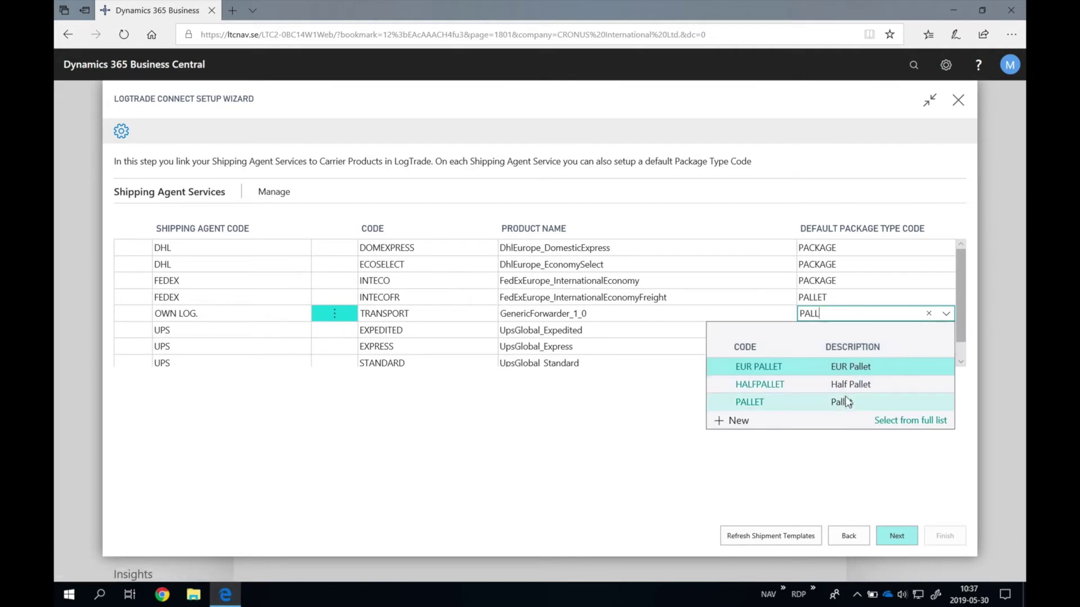
pyautogui.click(846, 404)
pyautogui.click(830, 330)
pyautogui.write('PACK')
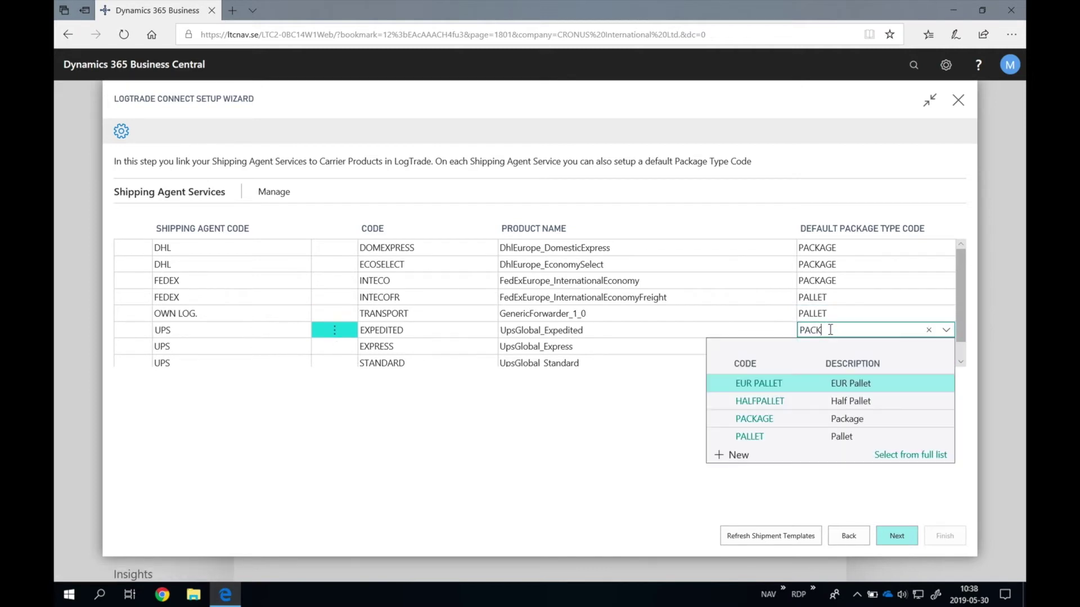
pyautogui.click(839, 383)
pyautogui.click(829, 346)
pyautogui.write('PACK')
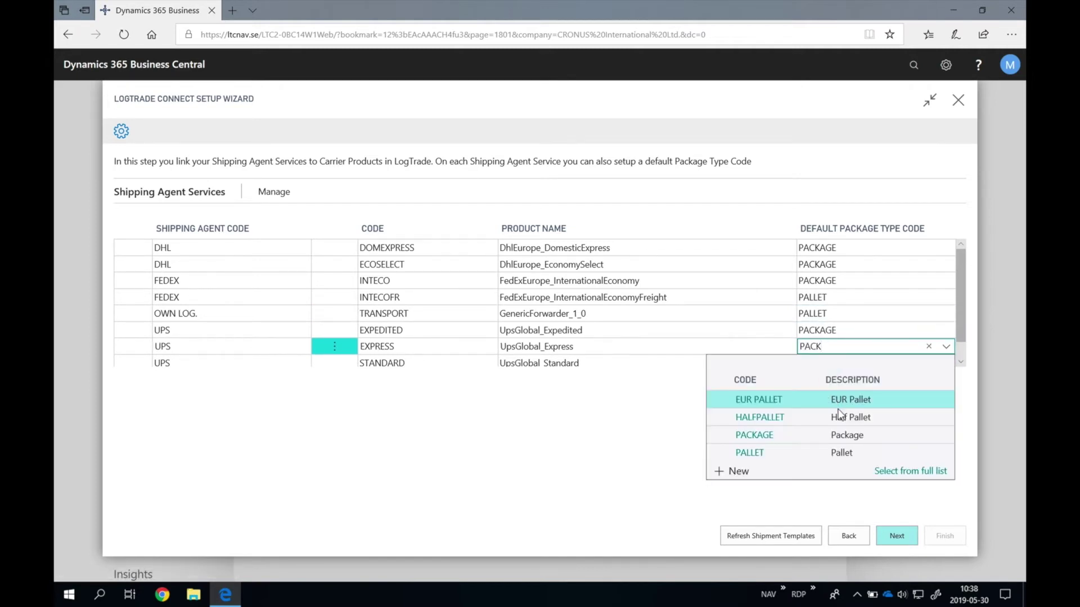
pyautogui.click(832, 400)
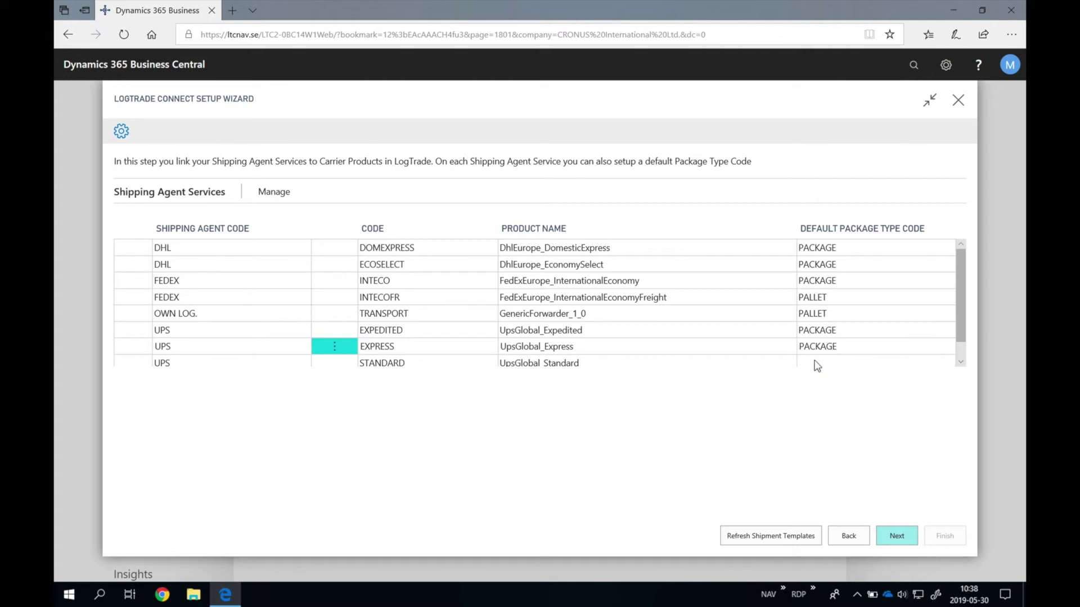
pyautogui.click(818, 365)
pyautogui.write('PACK')
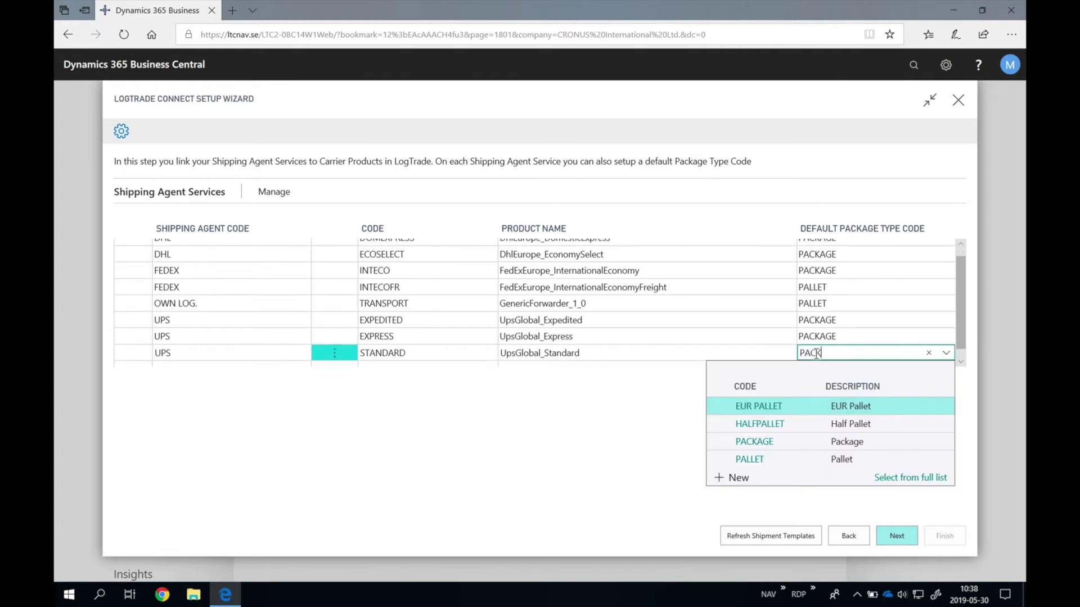
pyautogui.click(805, 406)
pyautogui.click(896, 538)
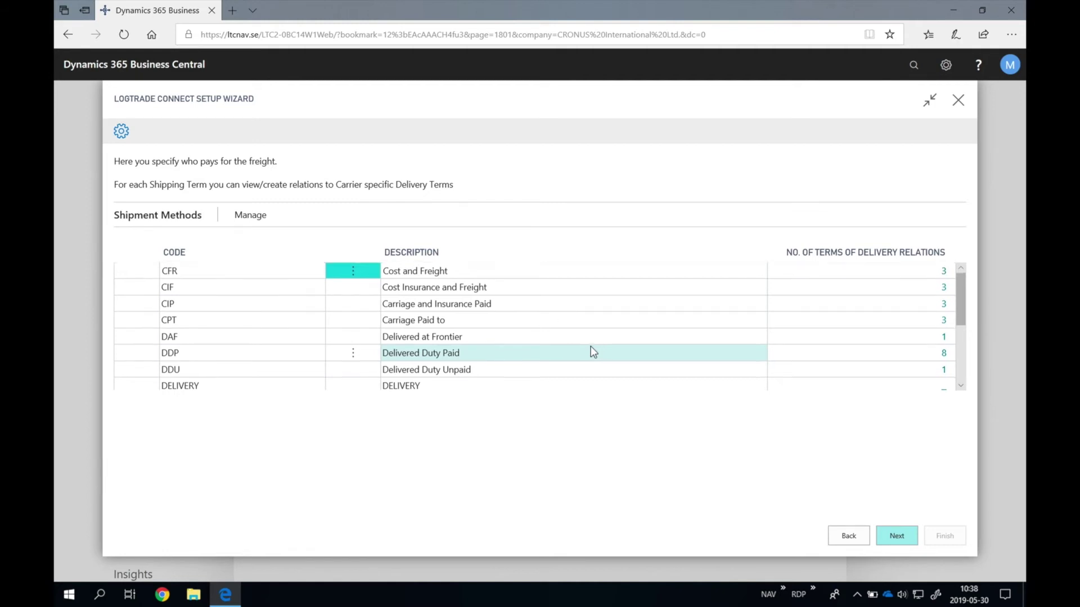
# Step: Review the shipment methods list to its end and advance to the Other Setup page
pyautogui.scroll(-1, 594, 352)
pyautogui.scroll(-2, 593, 352)
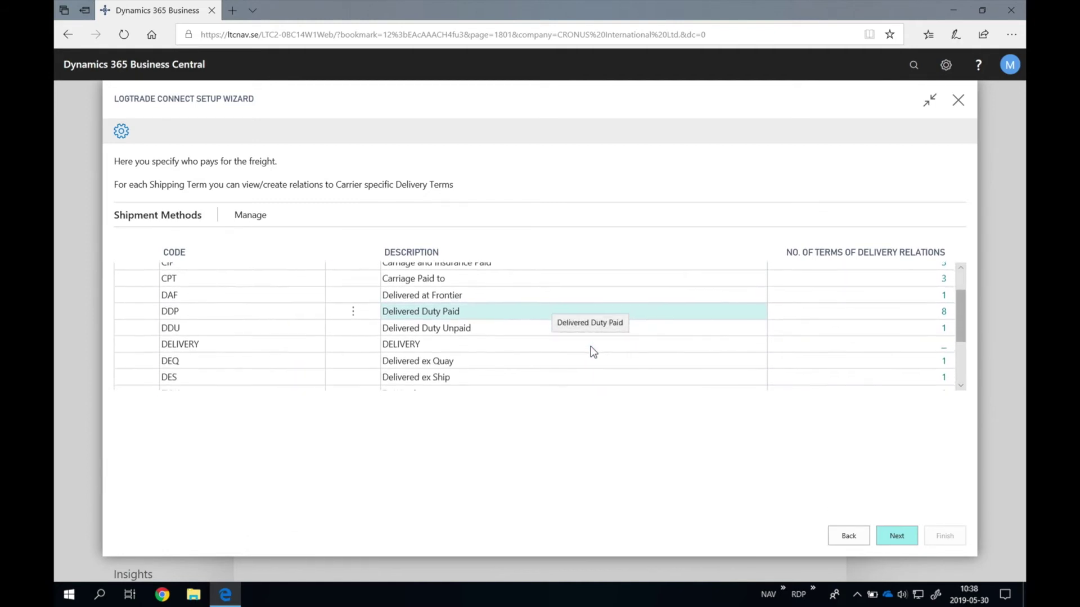
pyautogui.scroll(-2, 593, 351)
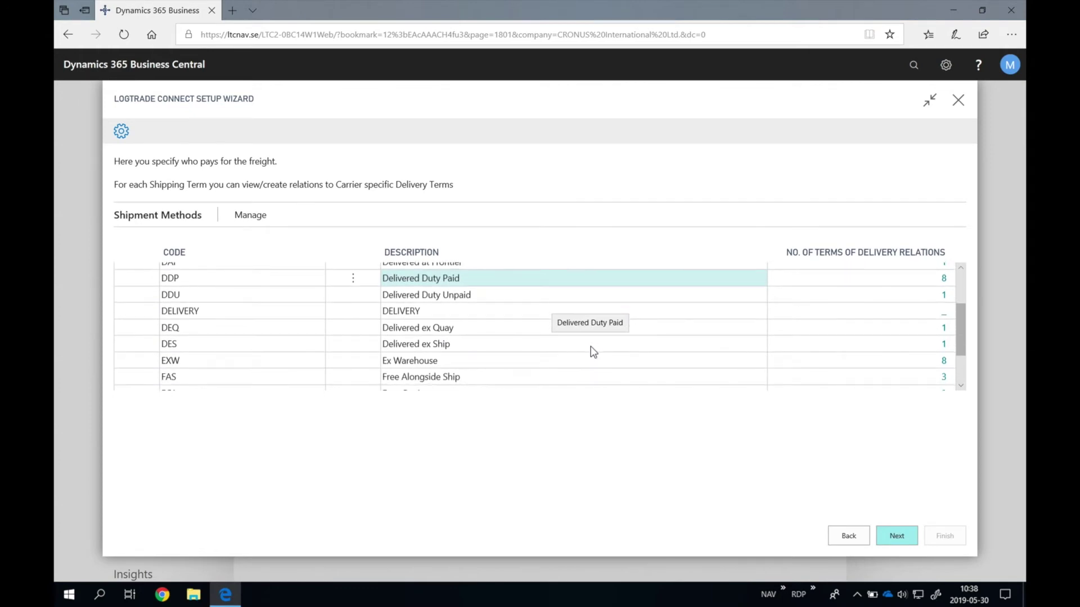
pyautogui.scroll(-2, 594, 351)
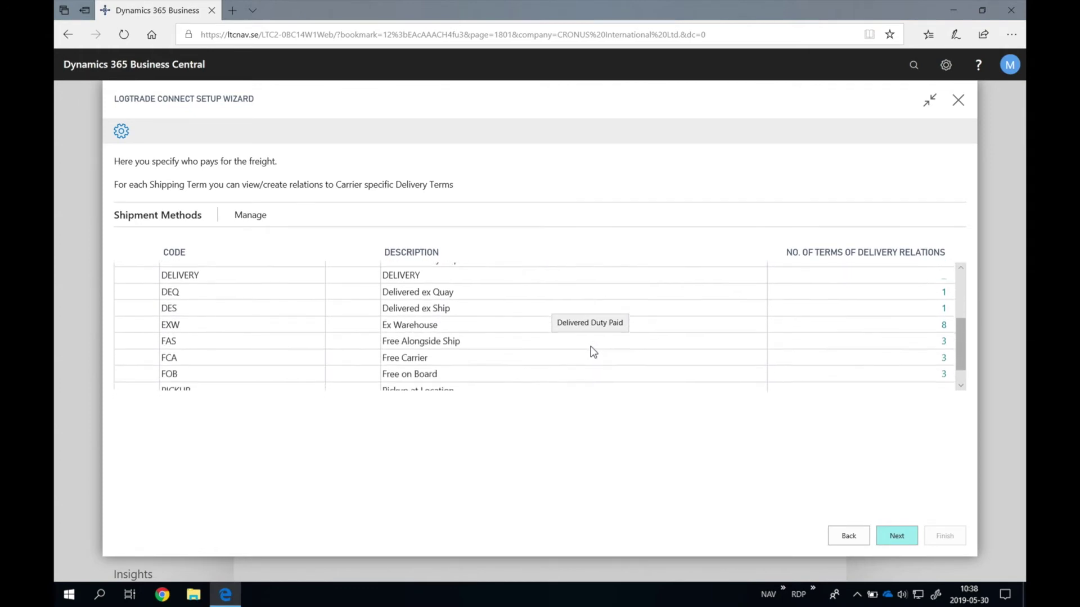
pyautogui.scroll(-2, 593, 351)
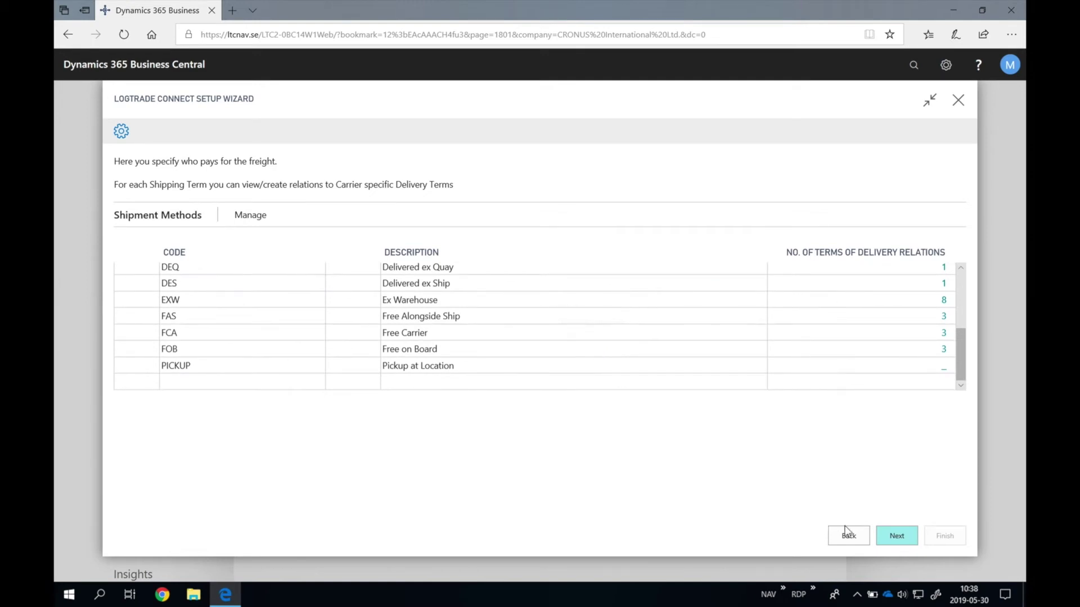
pyautogui.click(895, 538)
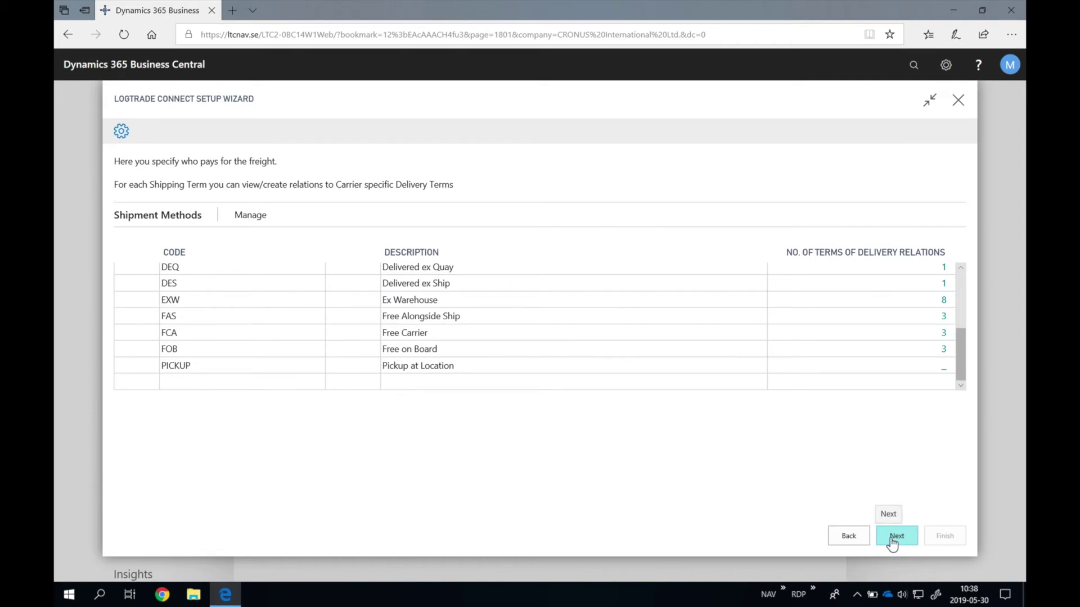
# Step: From the Consignment Nos. lookup, add a new LOGTRADE number series described 'LogTrade Consignments'
pyautogui.click(646, 186)
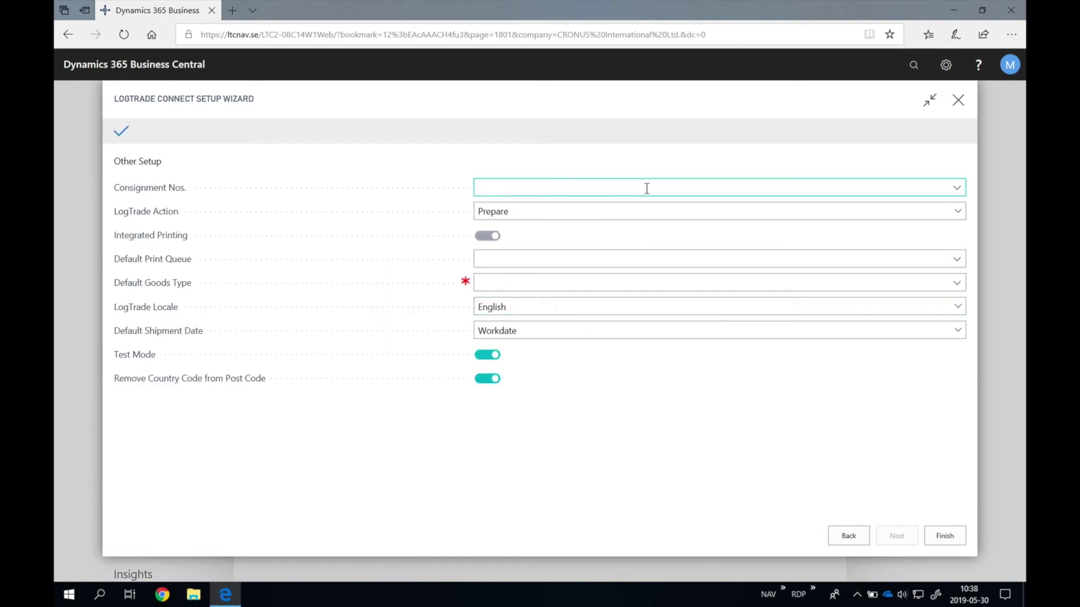
pyautogui.click(957, 189)
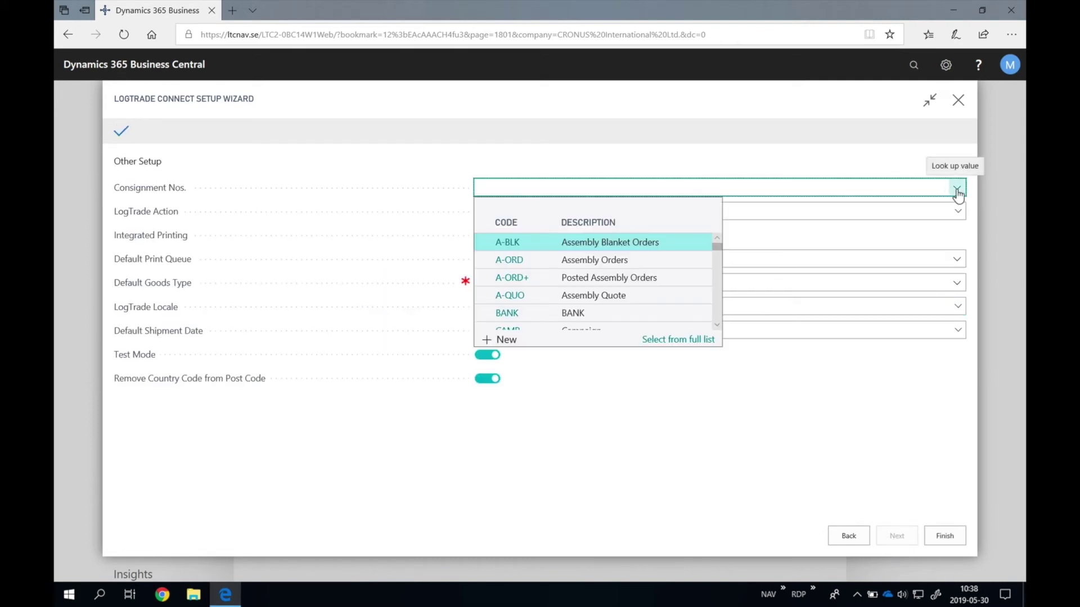
pyautogui.click(503, 339)
pyautogui.click(337, 96)
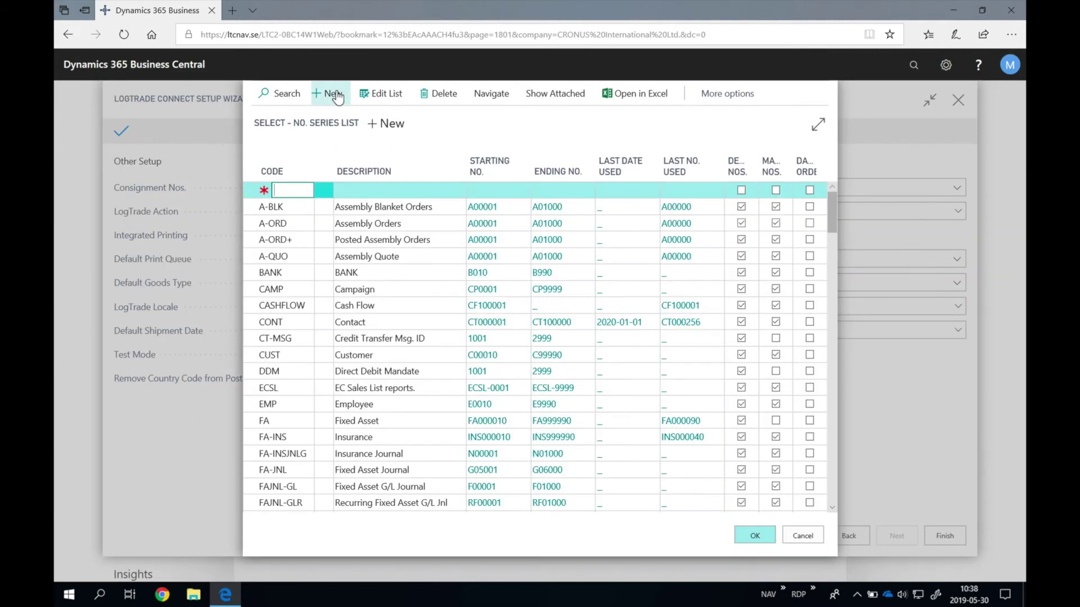
pyautogui.write('LOGTRADE')
pyautogui.press('Tab')
pyautogui.write('LogTrade')
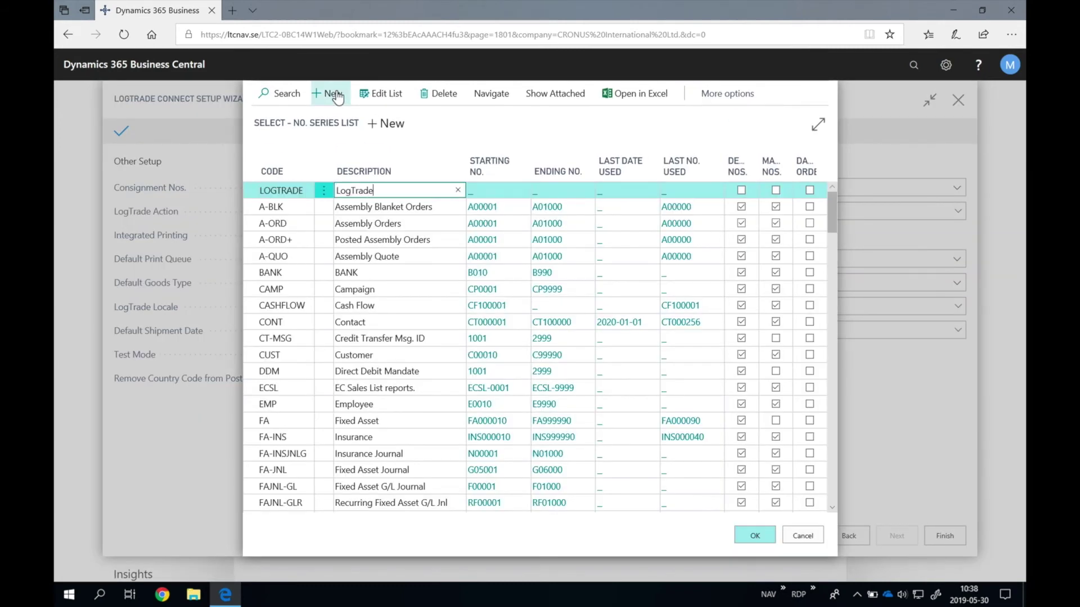
pyautogui.write(' Consignments')
pyautogui.press('Tab')
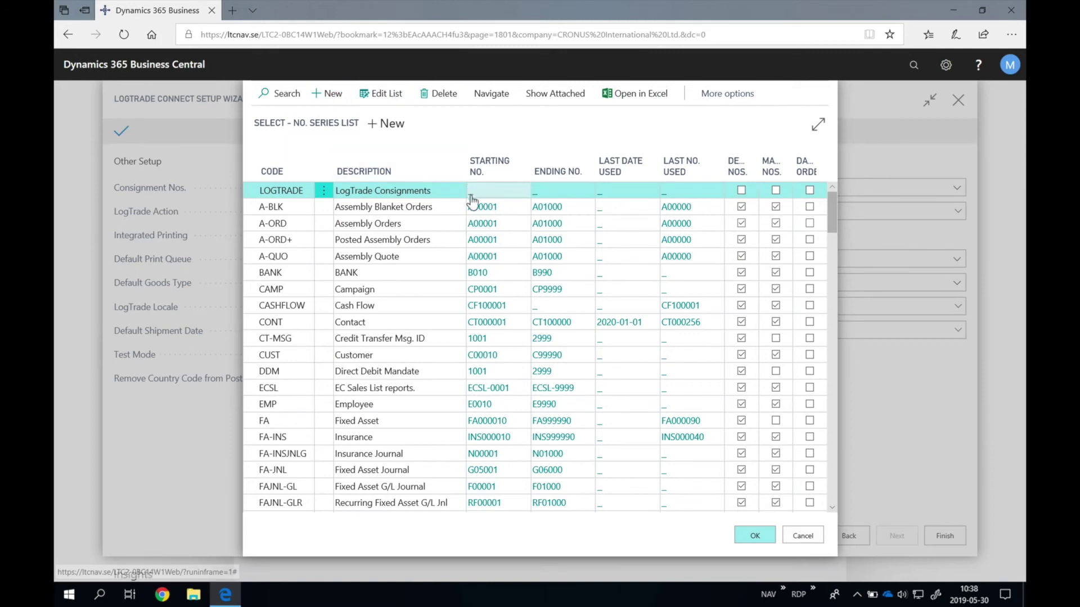
# Step: Give the LOGTRADE series the starting number LTC0000001 and close the lines editor
pyautogui.click(473, 199)
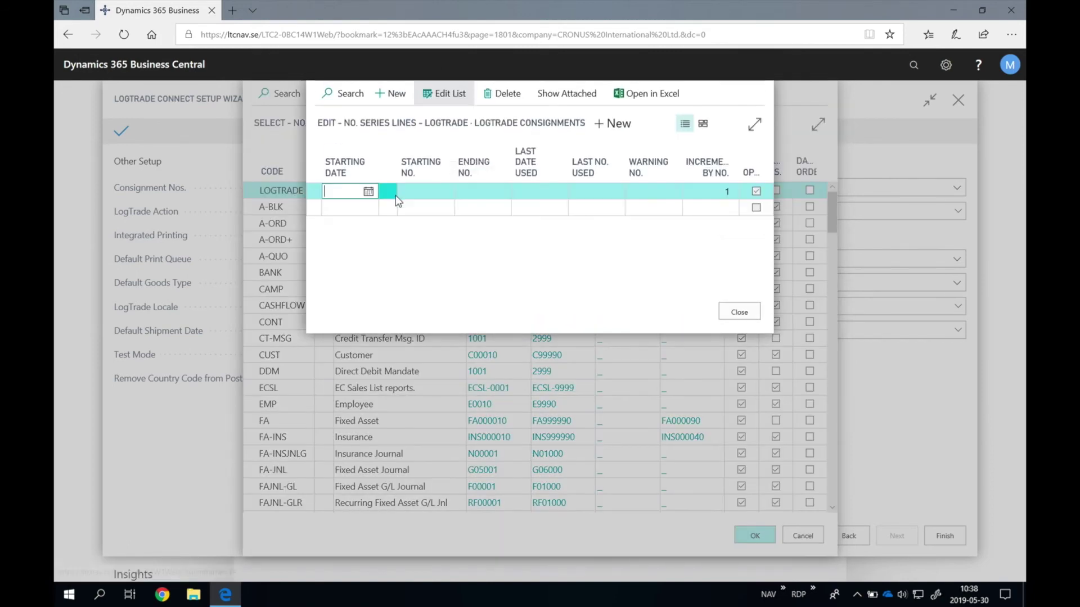
pyautogui.click(425, 194)
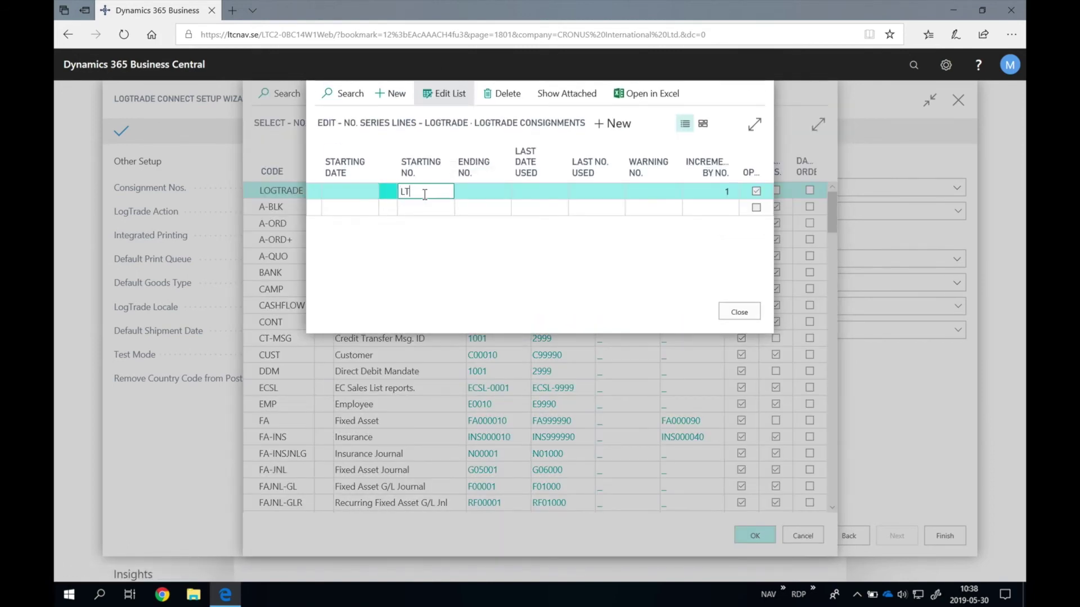
pyautogui.write('LTC0000001')
pyautogui.press('Tab')
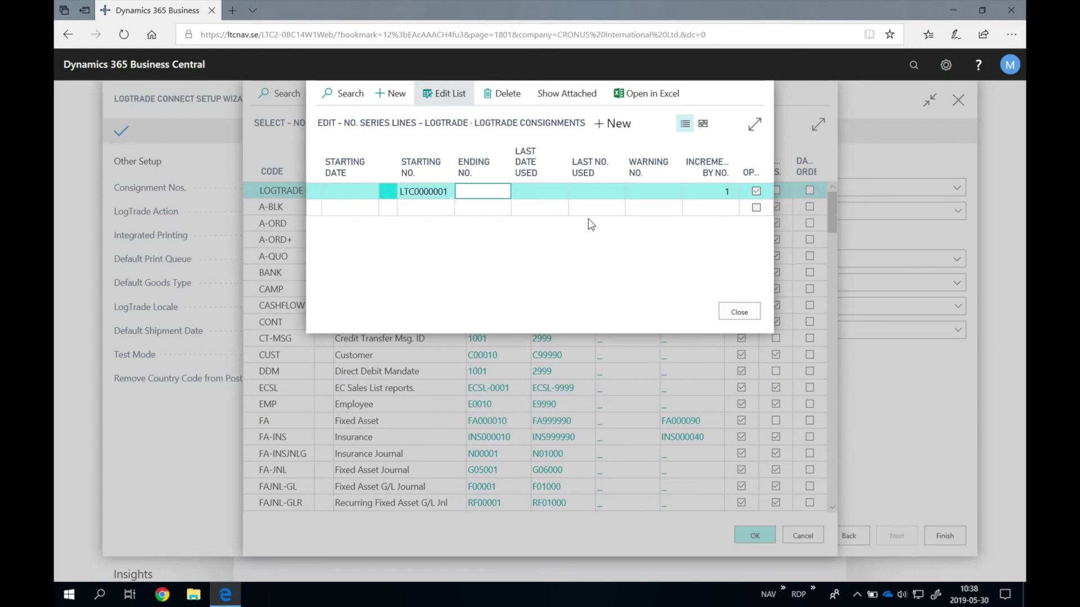
pyautogui.click(748, 313)
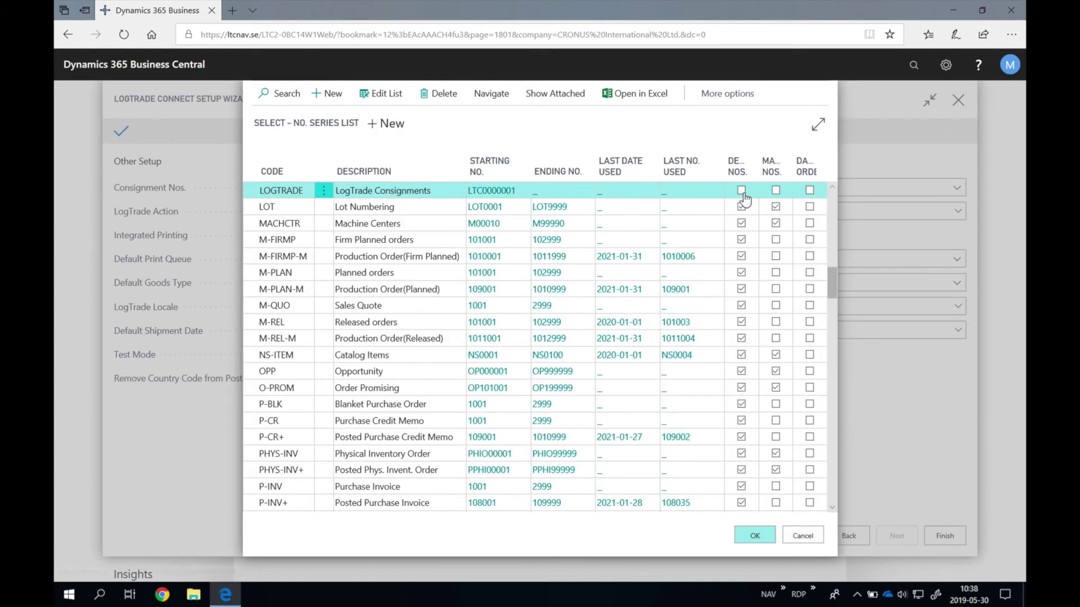
# Step: From the Default Goods Type lookup, add goods type MATERIAL described 'Misc. materials'
pyautogui.click(755, 536)
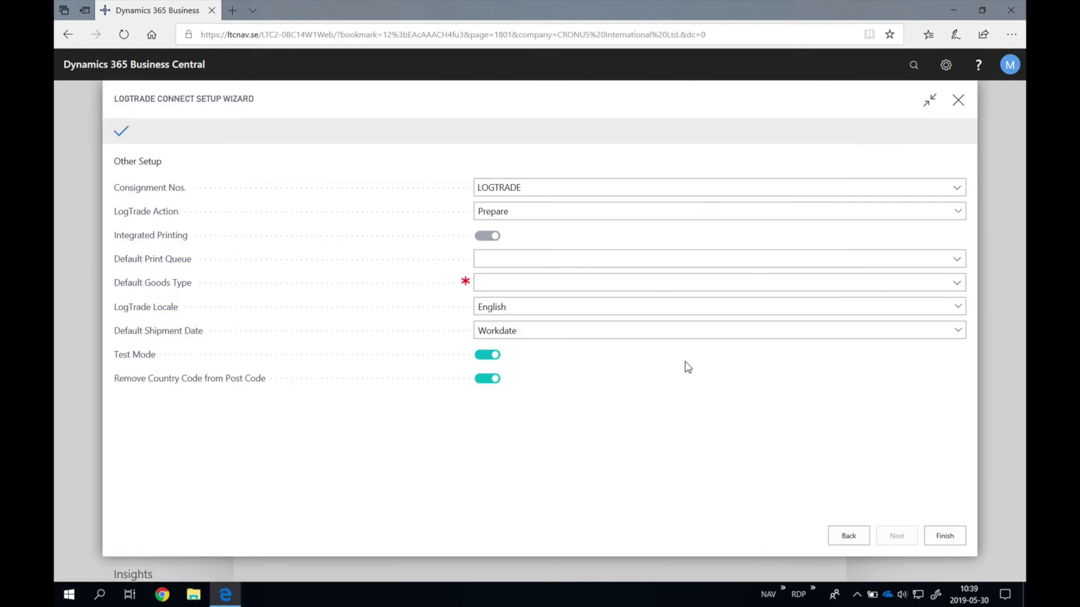
pyautogui.click(527, 260)
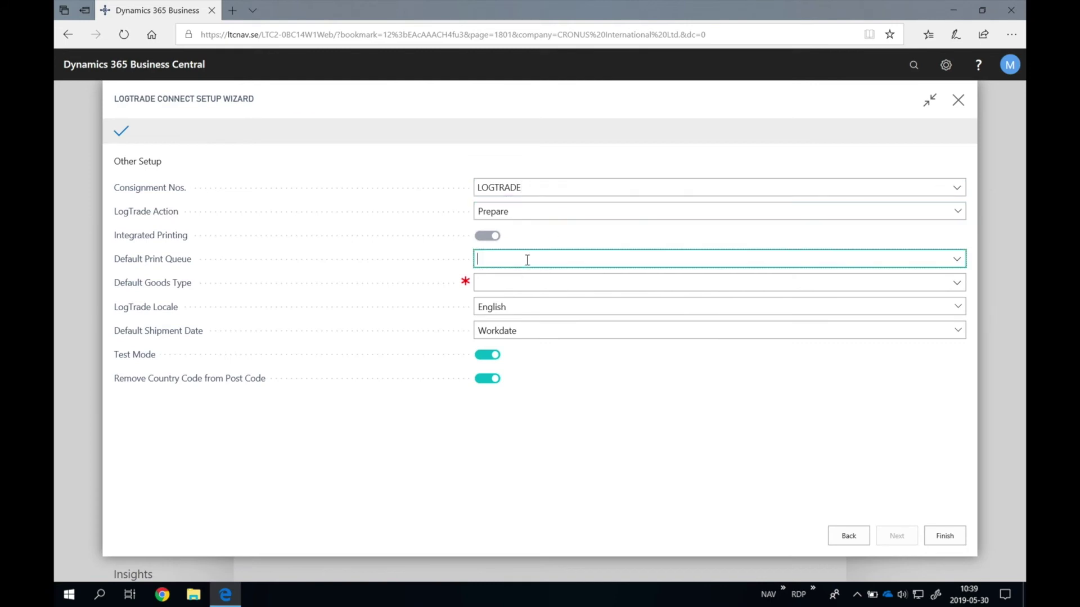
pyautogui.click(770, 284)
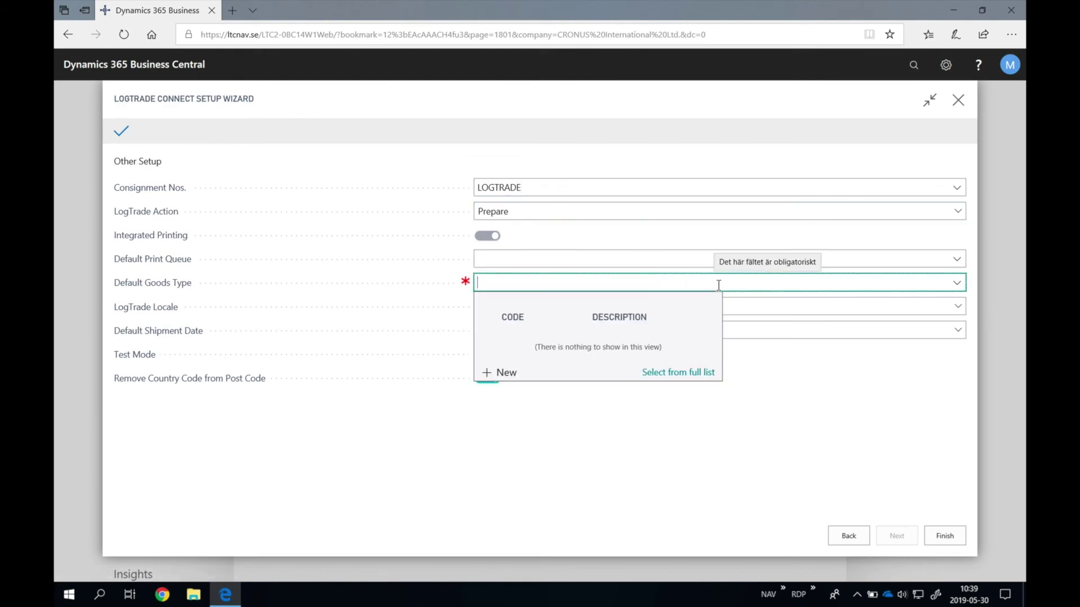
pyautogui.click(506, 372)
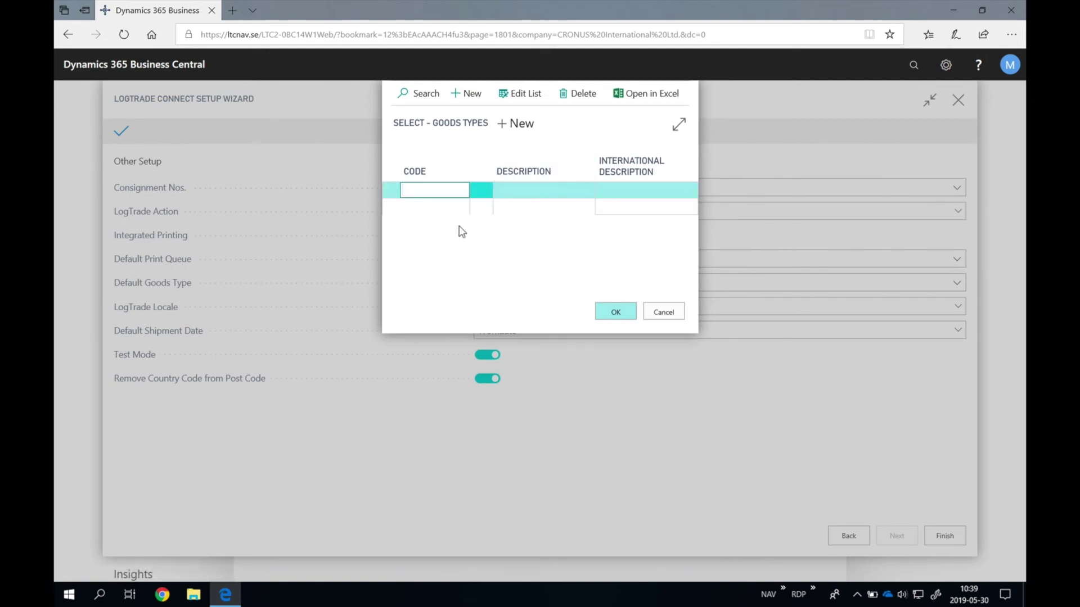
pyautogui.write('MATERIAL')
pyautogui.click(532, 189)
pyautogui.write('mISC. MATERIAL')
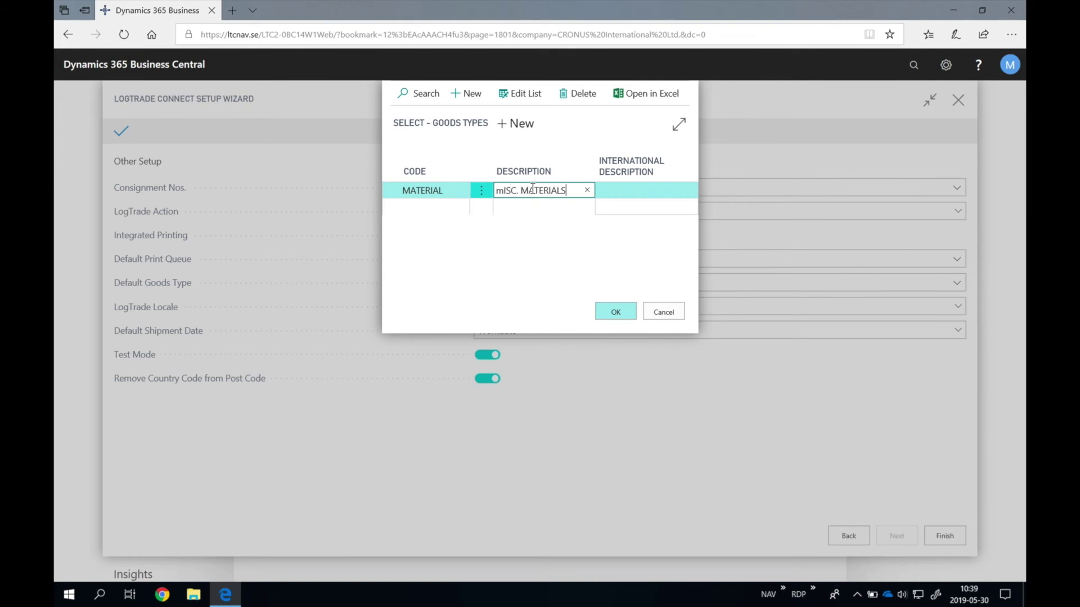
pyautogui.press('BackSpace')
pyautogui.press('BackSpace')
pyautogui.press('BackSpace')
pyautogui.press('BackSpace')
pyautogui.press('BackSpace')
pyautogui.press('BackSpace')
pyautogui.press('BackSpace')
pyautogui.press('BackSpace')
pyautogui.press('BackSpace')
pyautogui.press('BackSpace')
pyautogui.press('BackSpace')
pyautogui.press('BackSpace')
pyautogui.press('BackSpace')
pyautogui.press('BackSpace')
pyautogui.write('Misc. materials')
pyautogui.press('Tab')
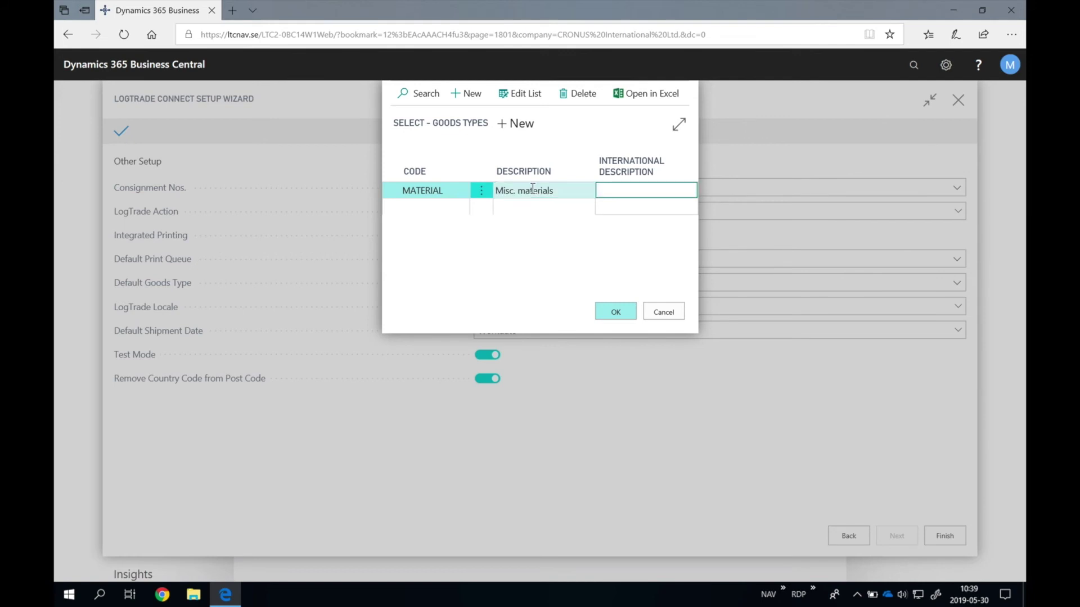
pyautogui.write('Misc. materials')
# Step: Add goods type ELECTRONICS described 'Electronics' and choose MATERIAL as the default goods type
pyautogui.press('Tab')
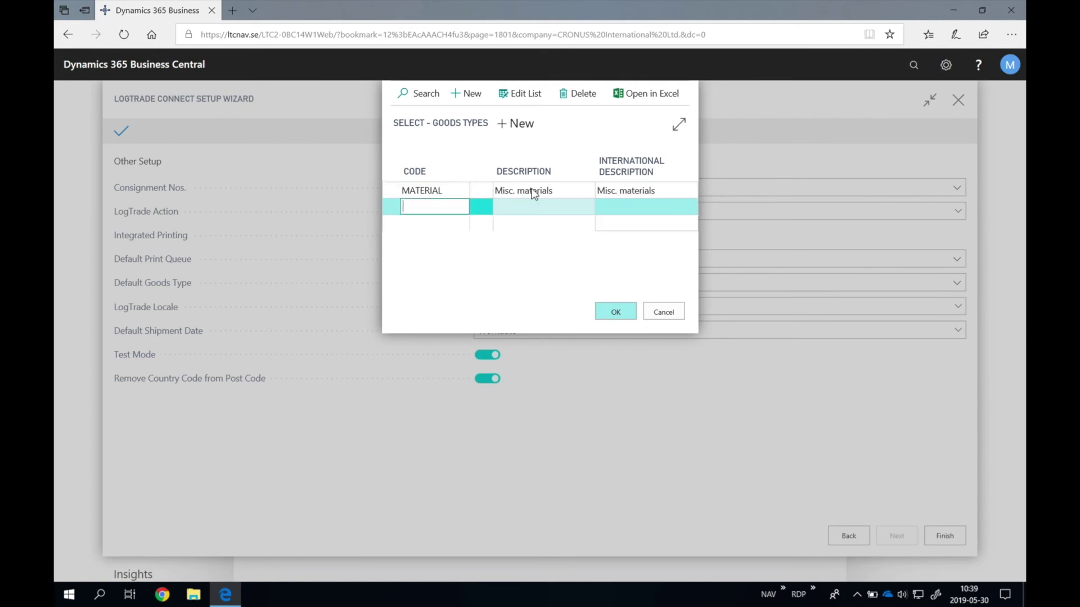
pyautogui.write('eontro')
pyautogui.press('BackSpace')
pyautogui.press('BackSpace')
pyautogui.press('BackSpace')
pyautogui.press('BackSpace')
pyautogui.write('ectronics')
pyautogui.press('Tab')
pyautogui.write('Elec')
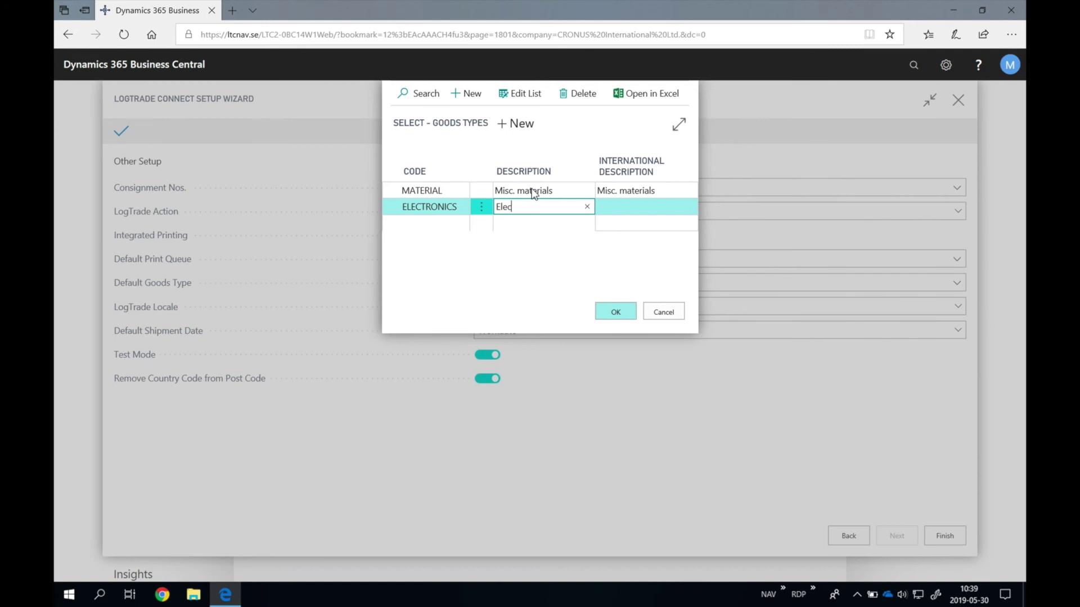
pyautogui.write('tronics')
pyautogui.press('Tab')
pyautogui.write('Electronics')
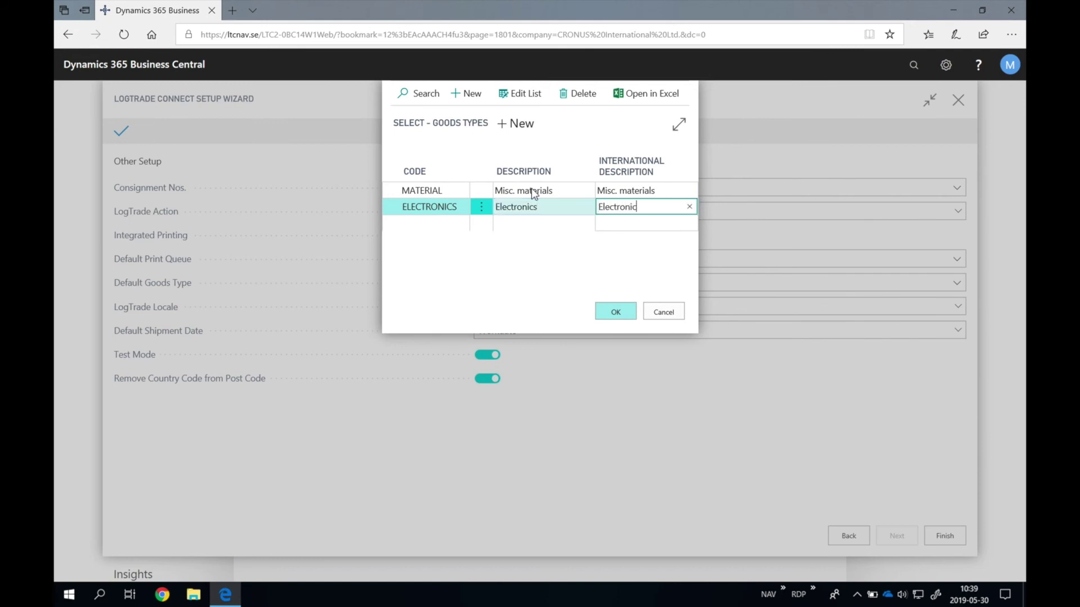
pyautogui.press('Tab')
pyautogui.click(552, 190)
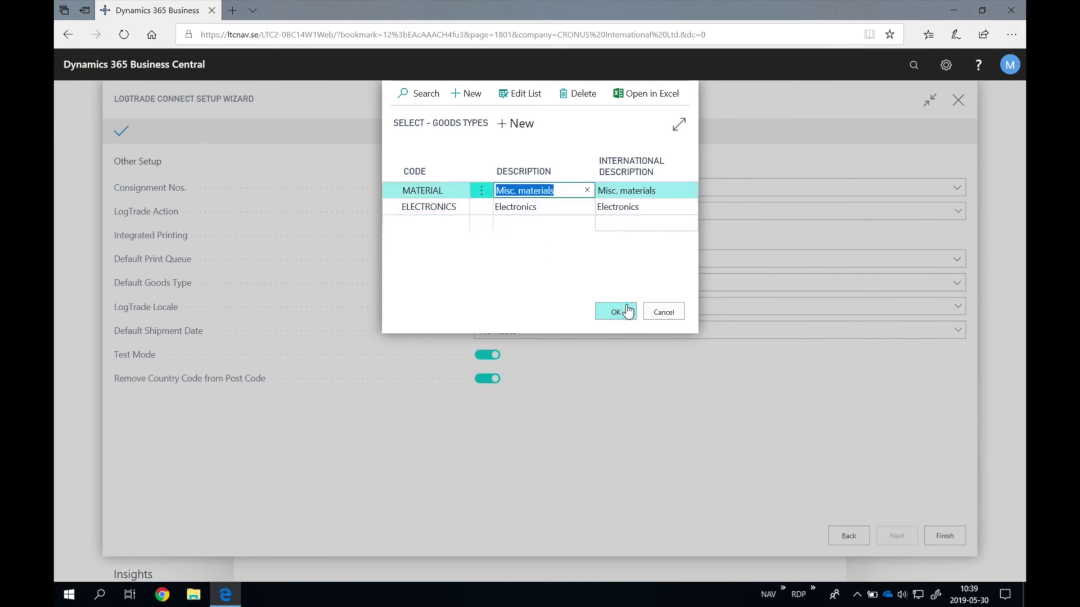
pyautogui.click(616, 311)
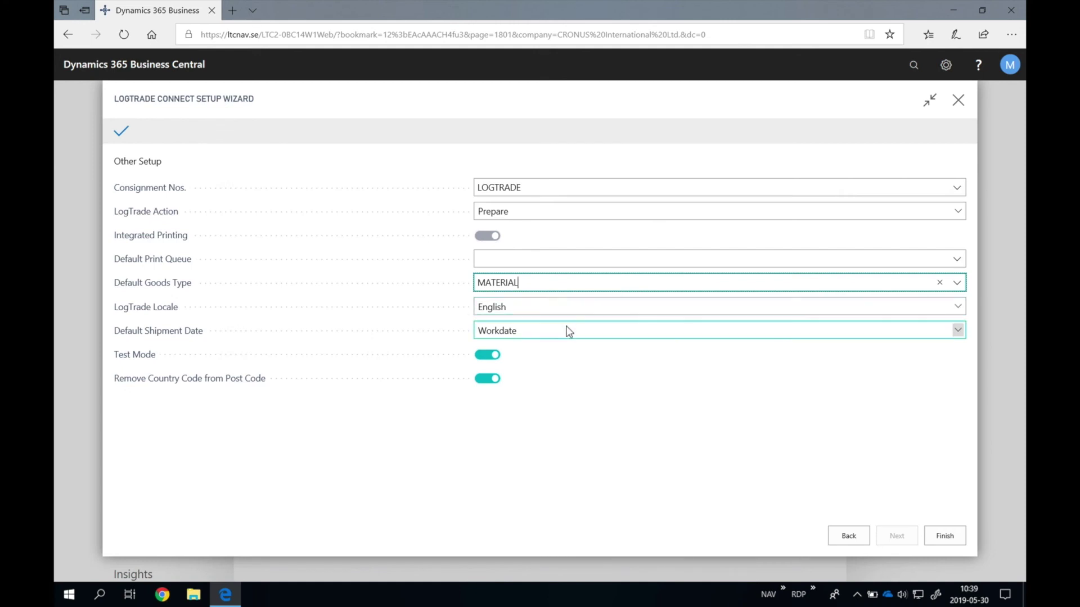
# Step: Finish the LogTrade Connect wizard, returning to Assisted Setup with the guide marked Completed
pyautogui.click(949, 539)
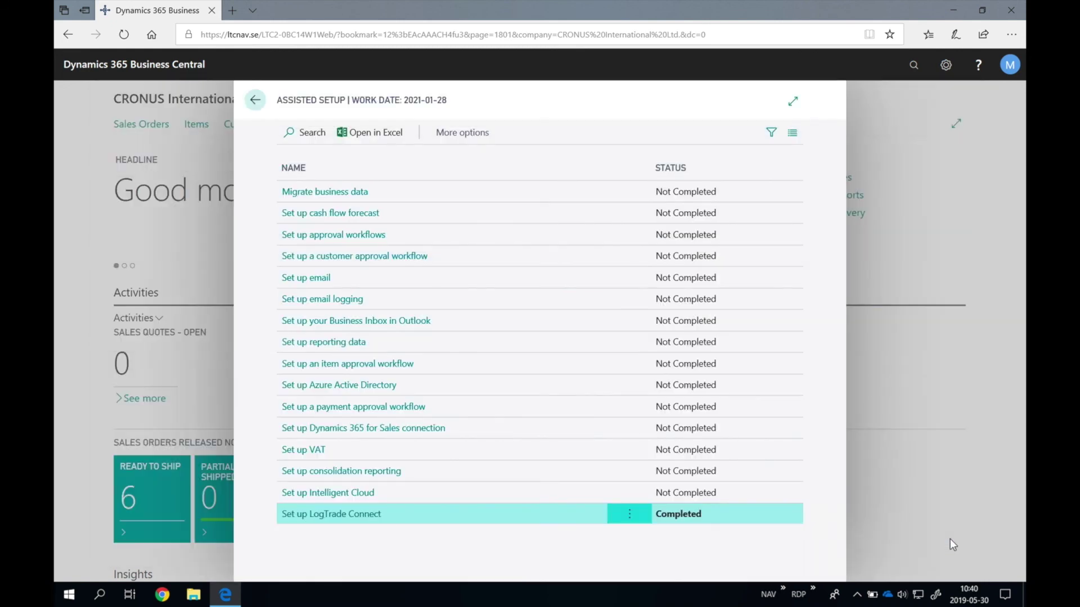